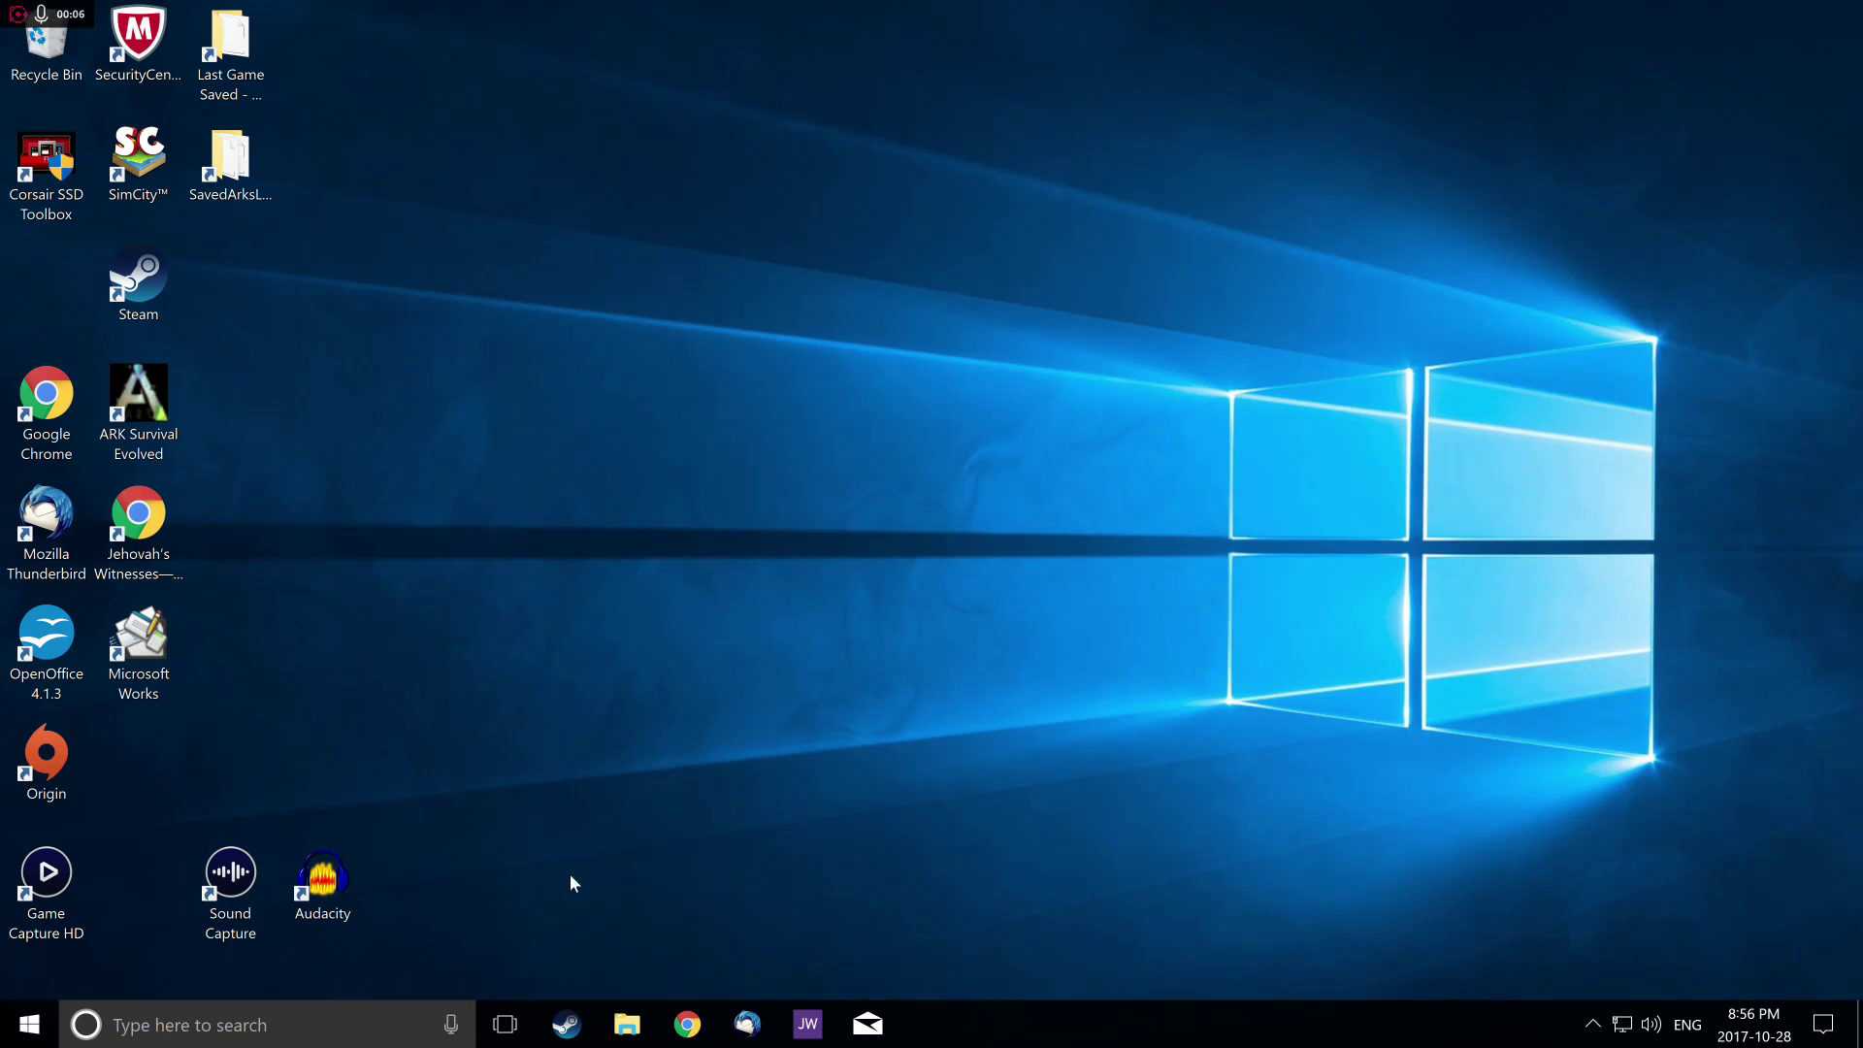
# Step: Open File Explorer from the taskbar and dismiss the Start menu that appeared
pyautogui.click(626, 1024)
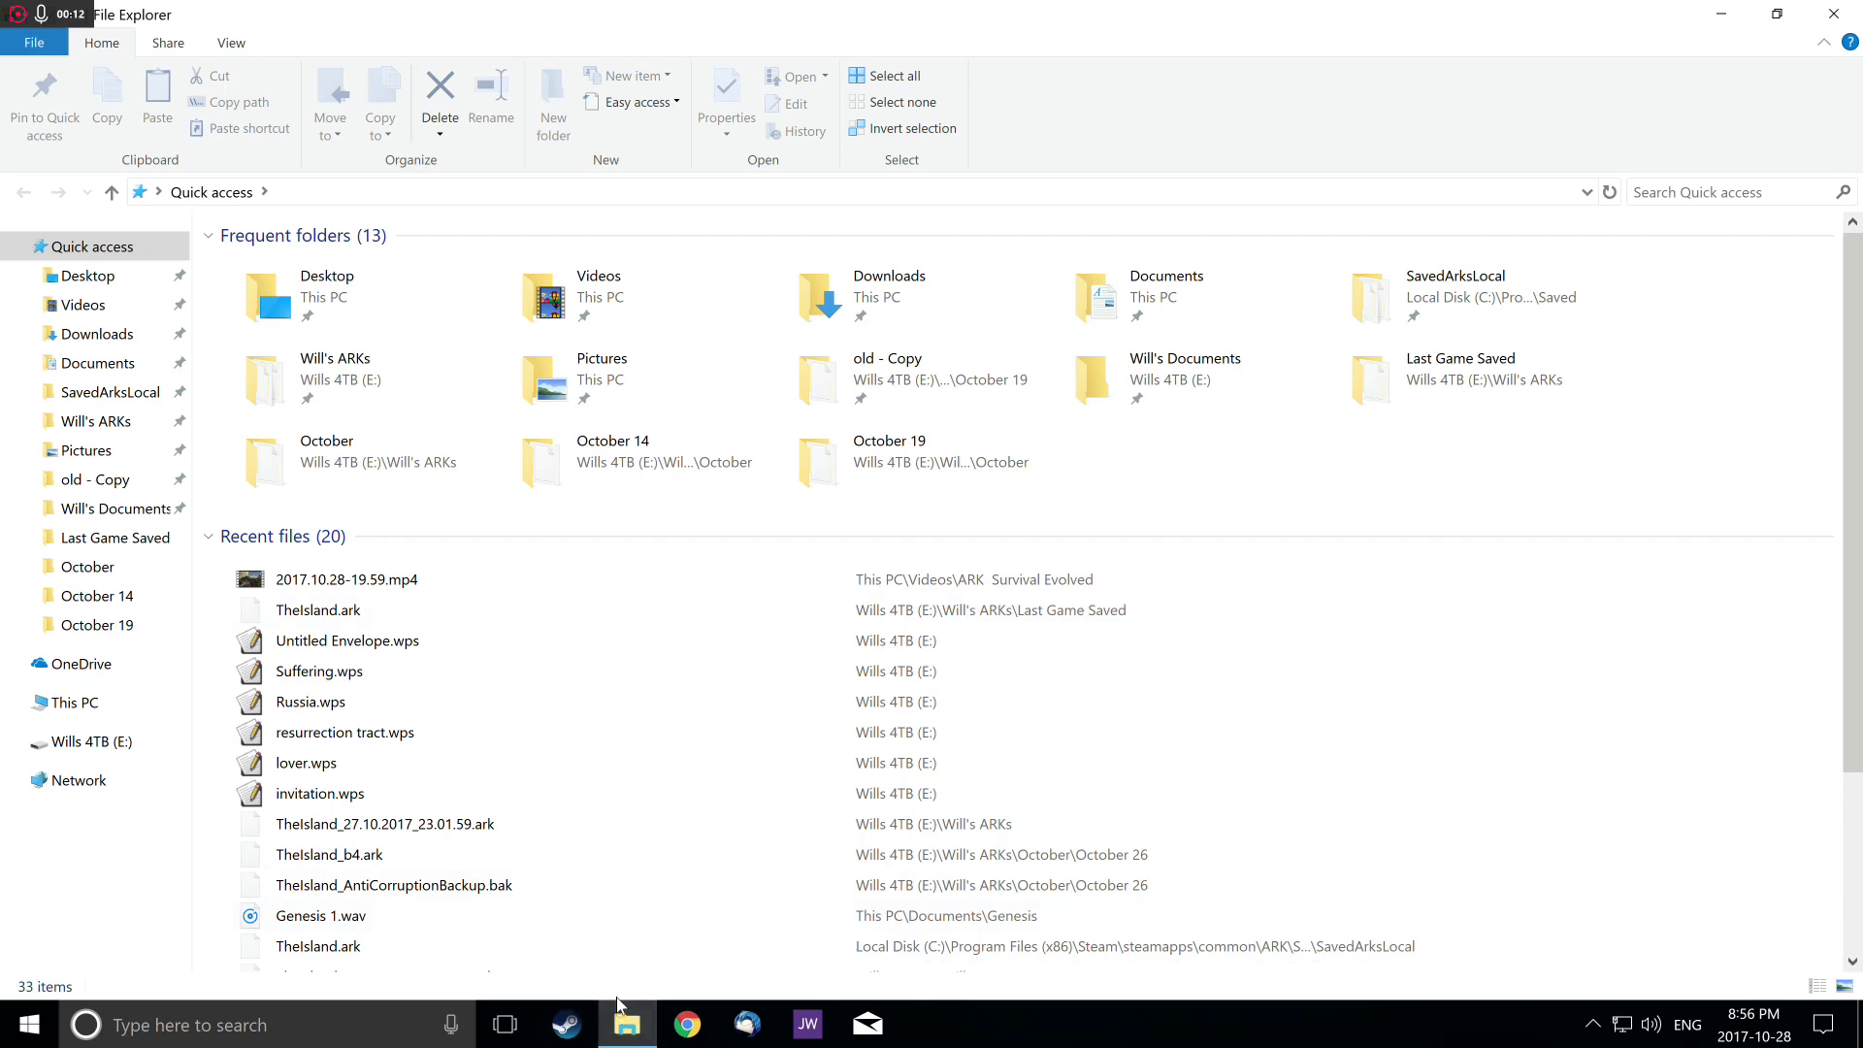
pyautogui.moveTo(610, 1025)
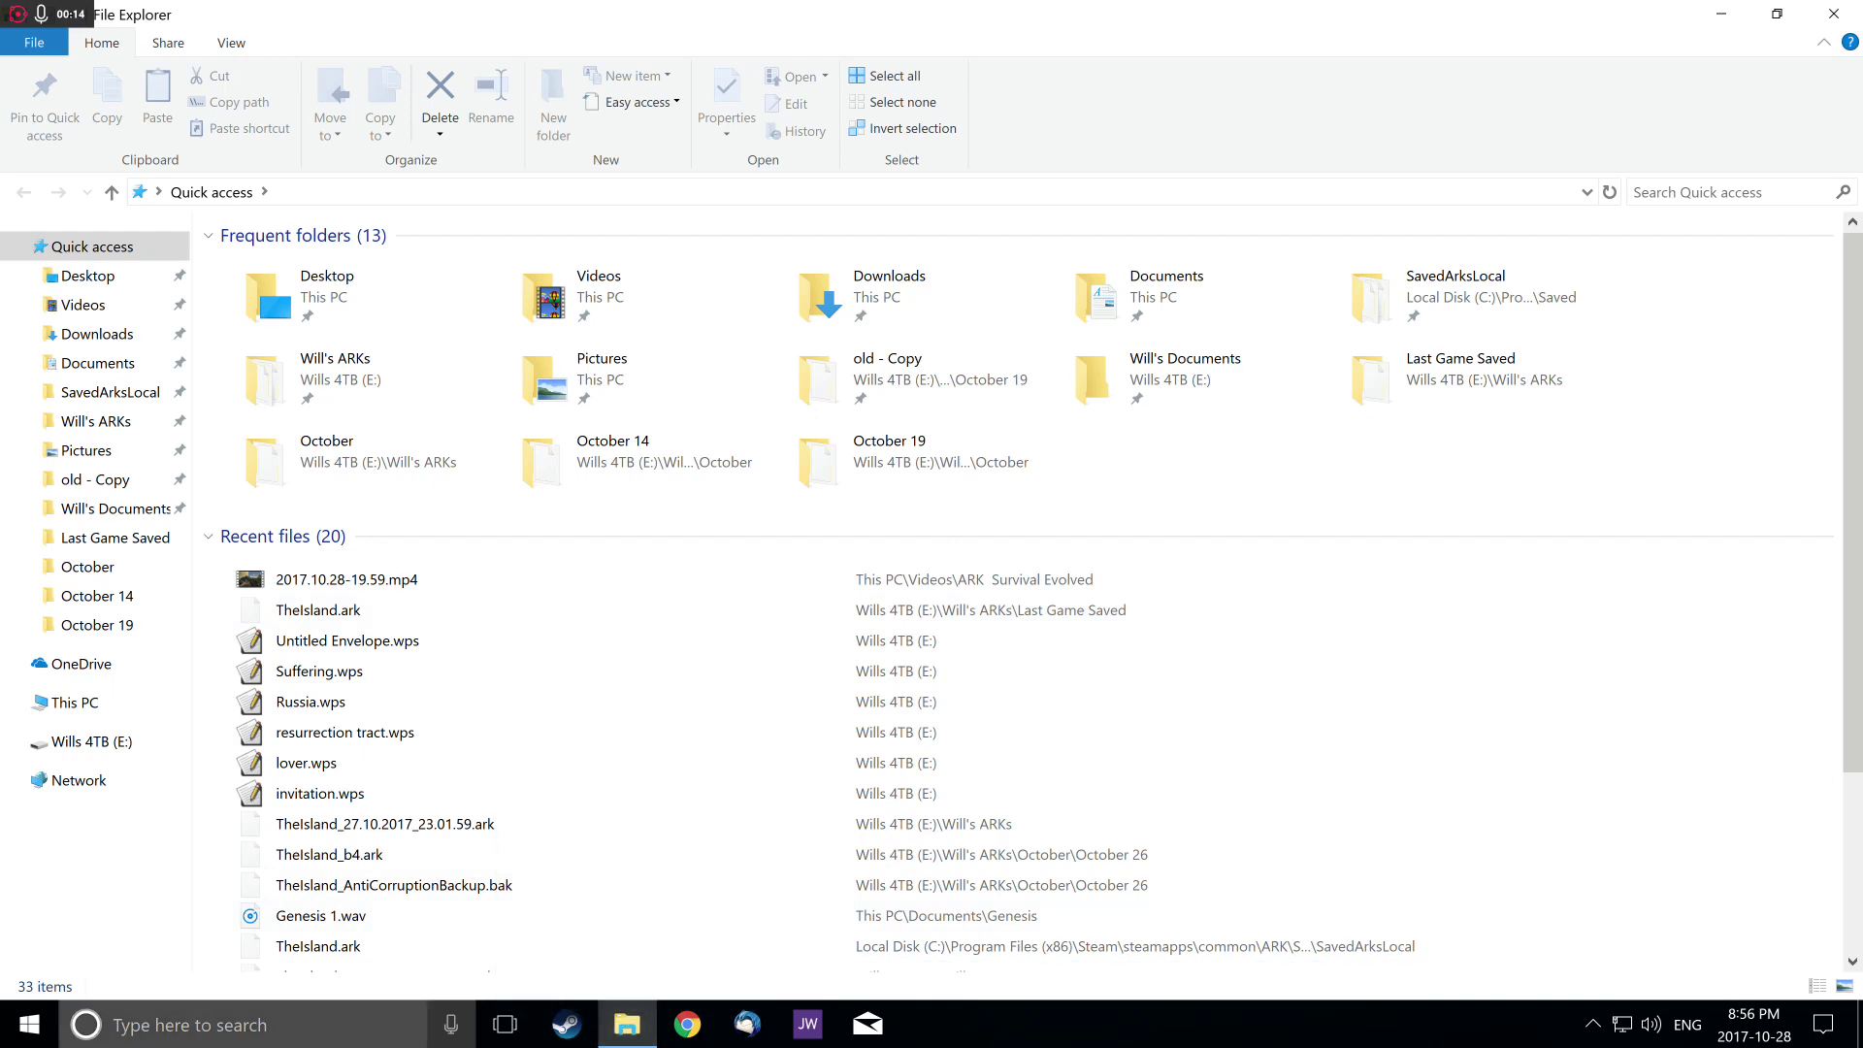
pyautogui.click(40, 1034)
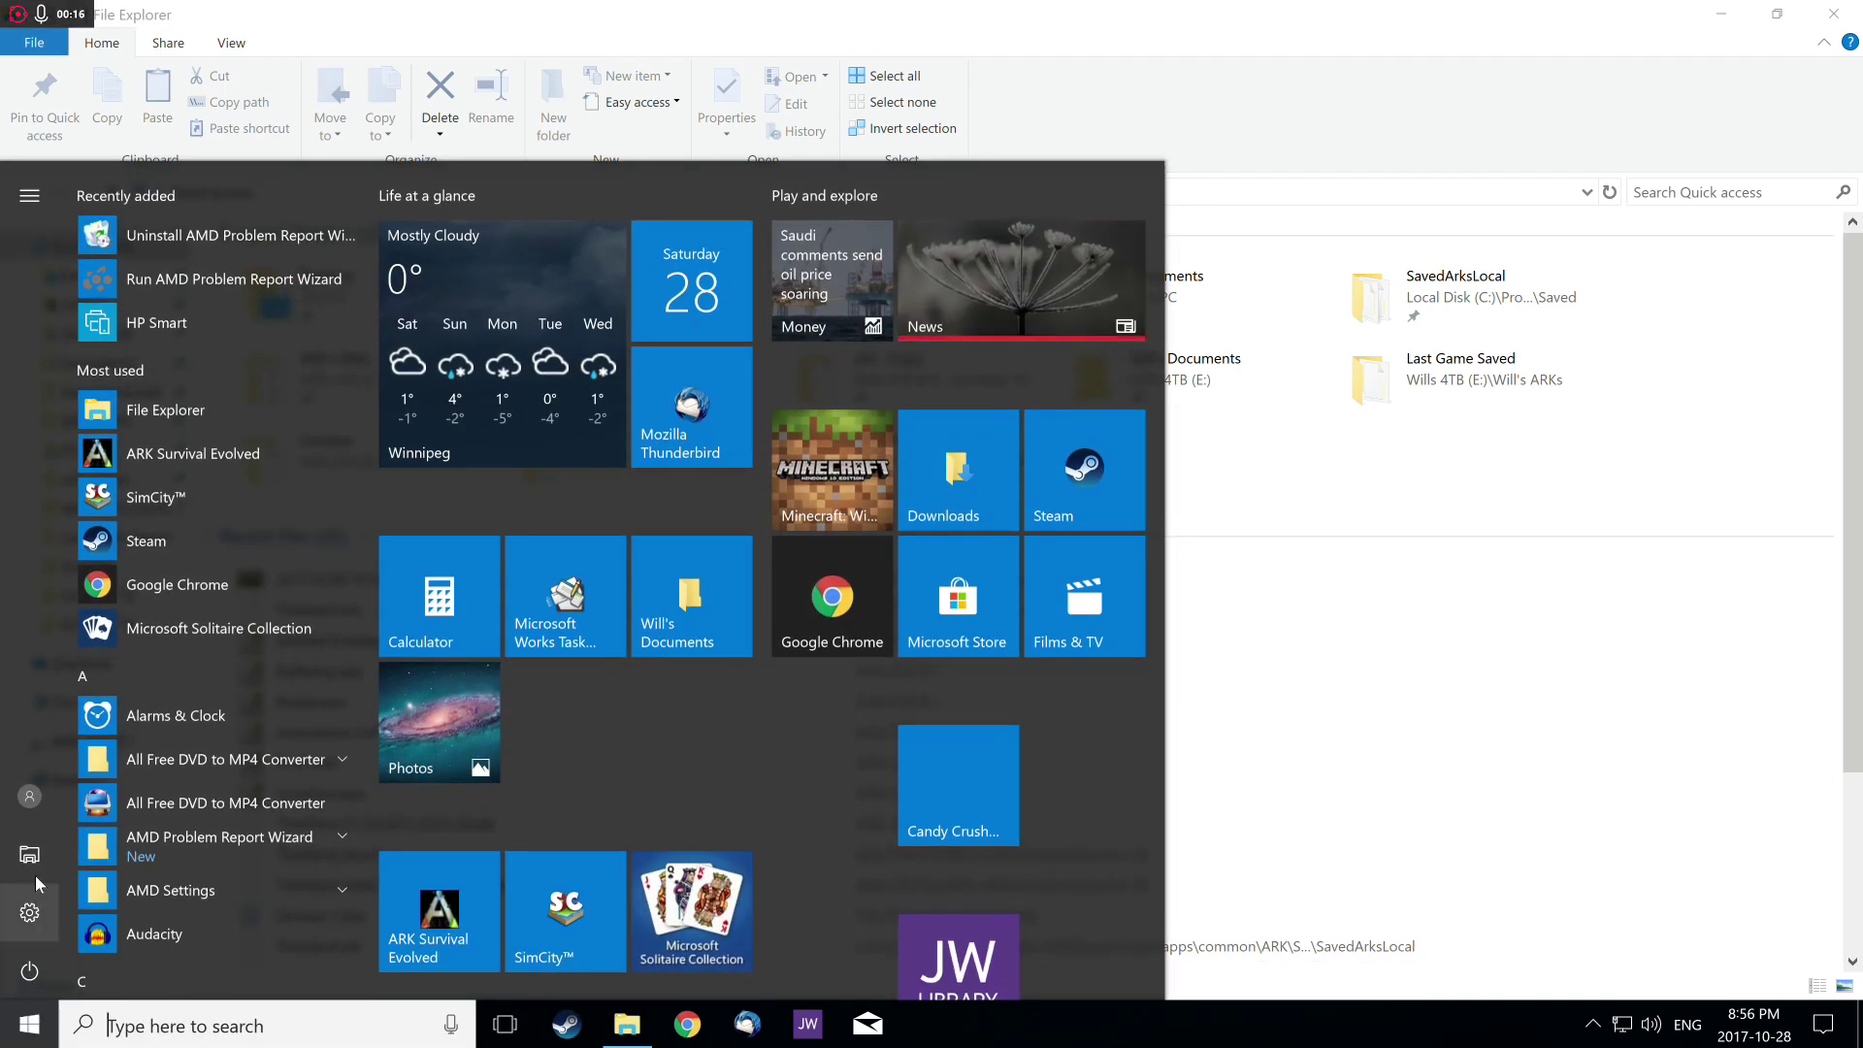
pyautogui.click(41, 864)
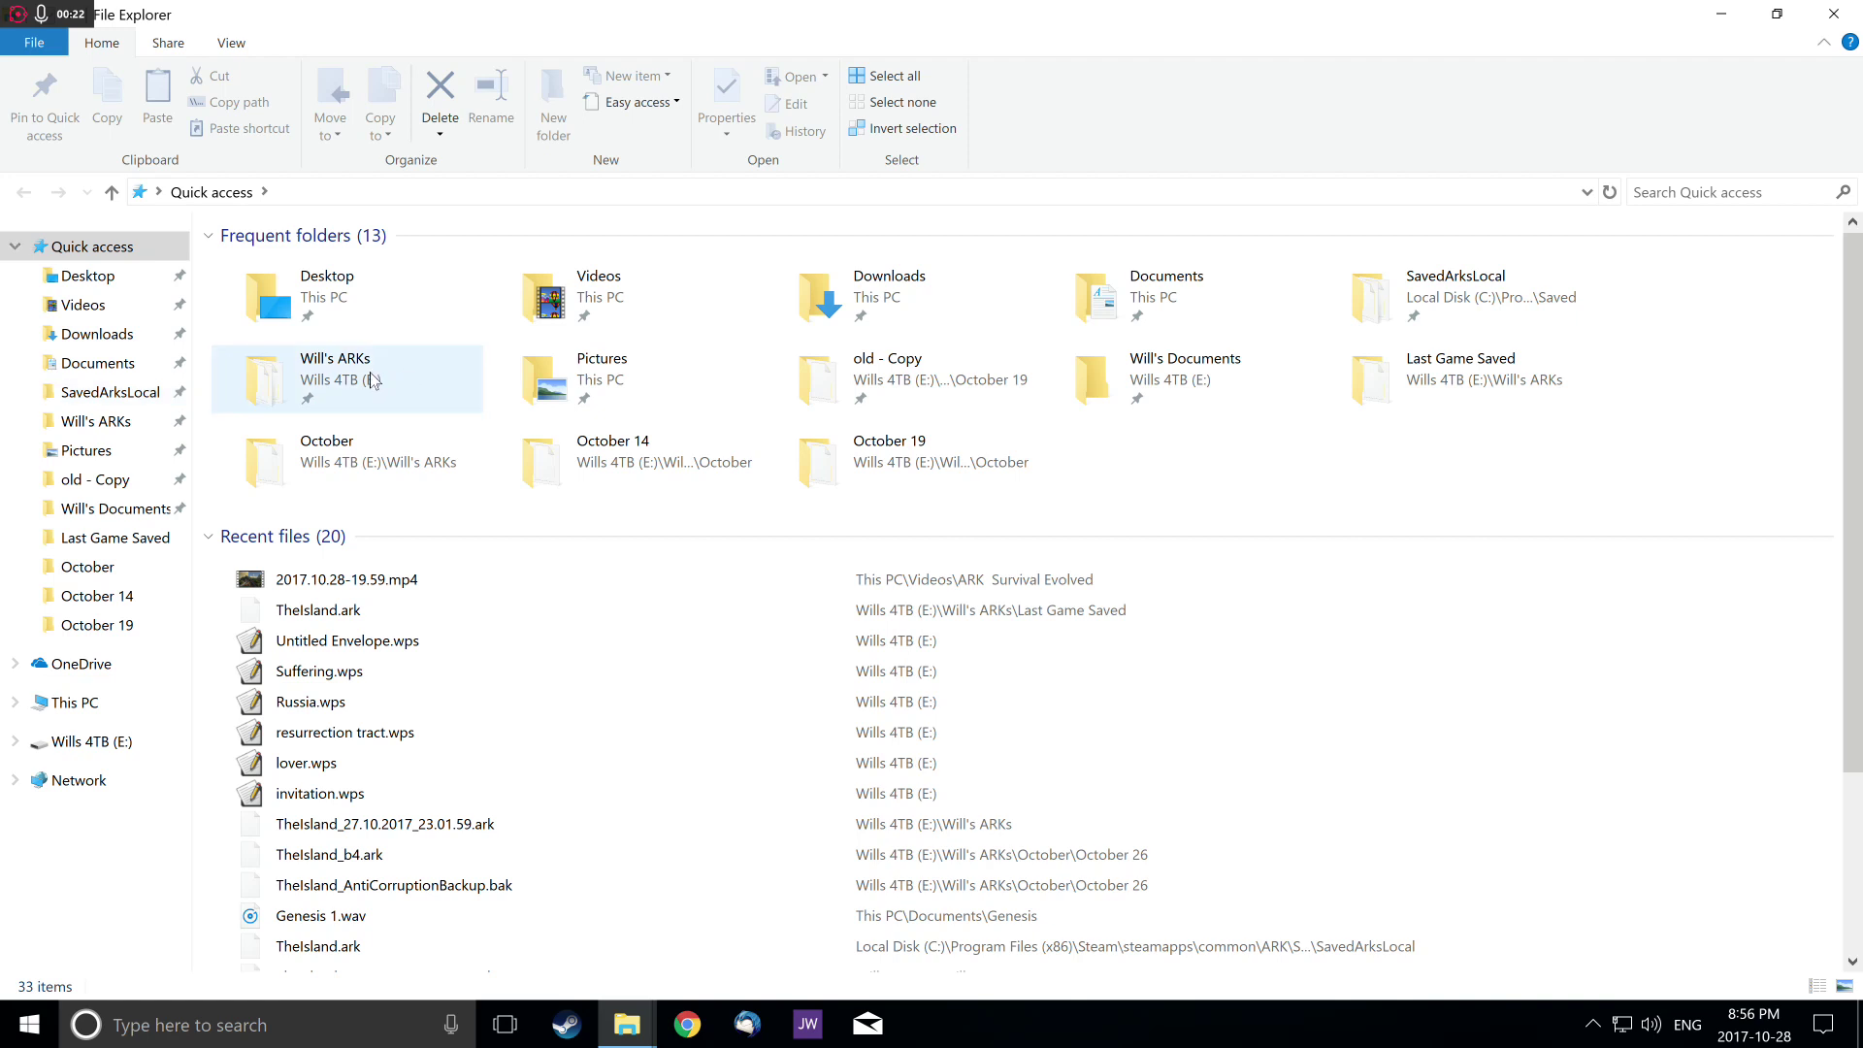
# Step: From This PC, go into Local Disk (C:) and open Program Files (x86)
pyautogui.click(84, 712)
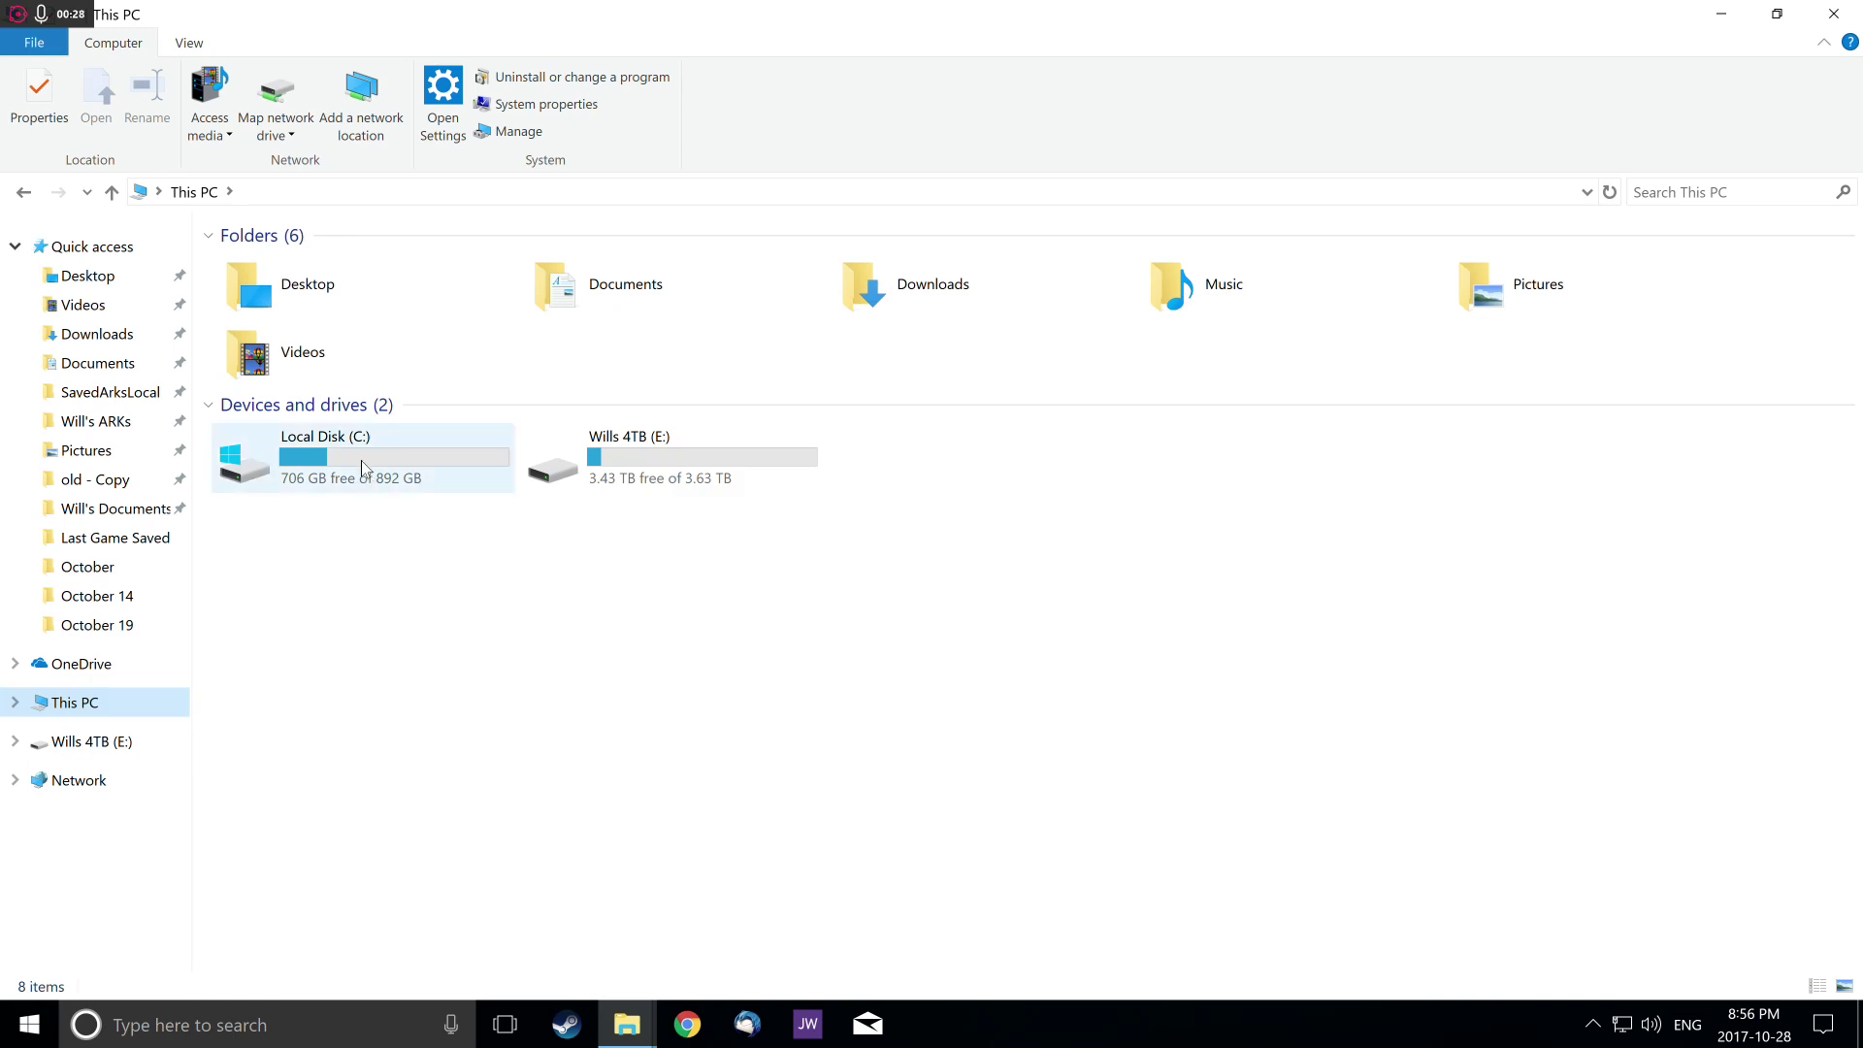
pyautogui.doubleClick(364, 469)
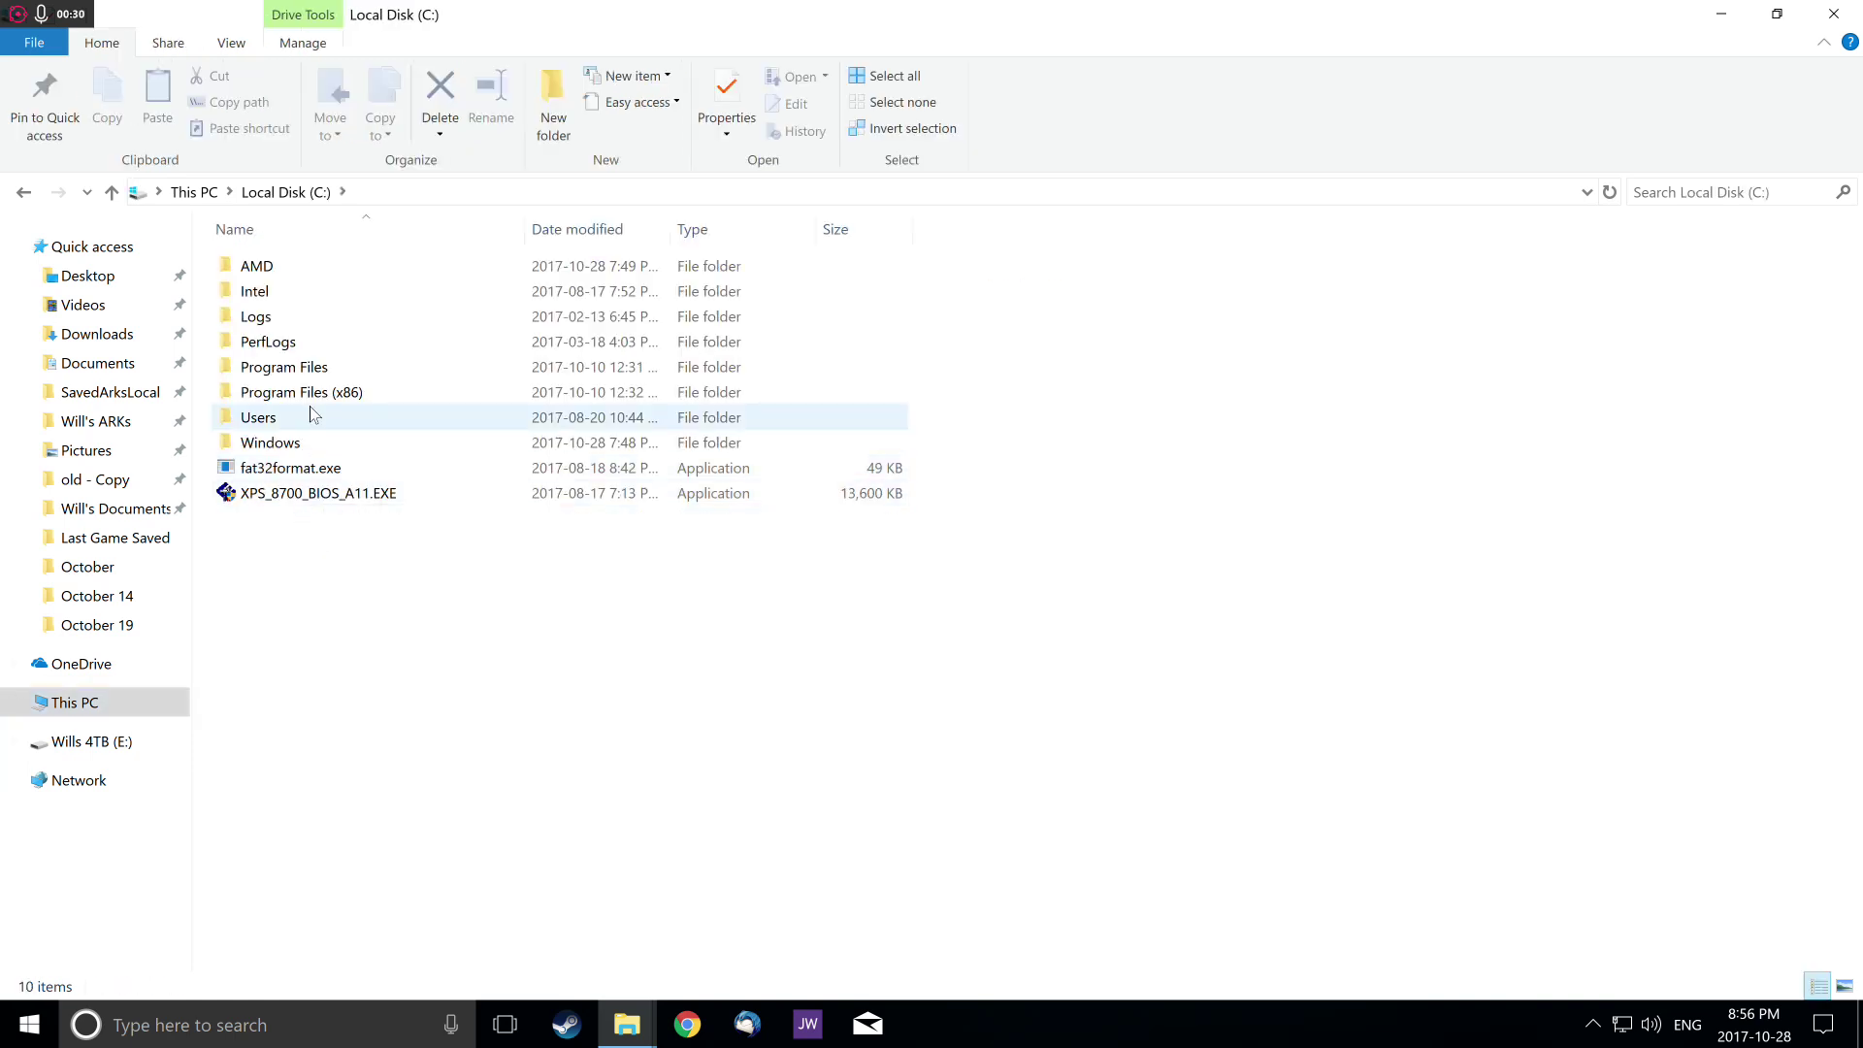
pyautogui.doubleClick(258, 418)
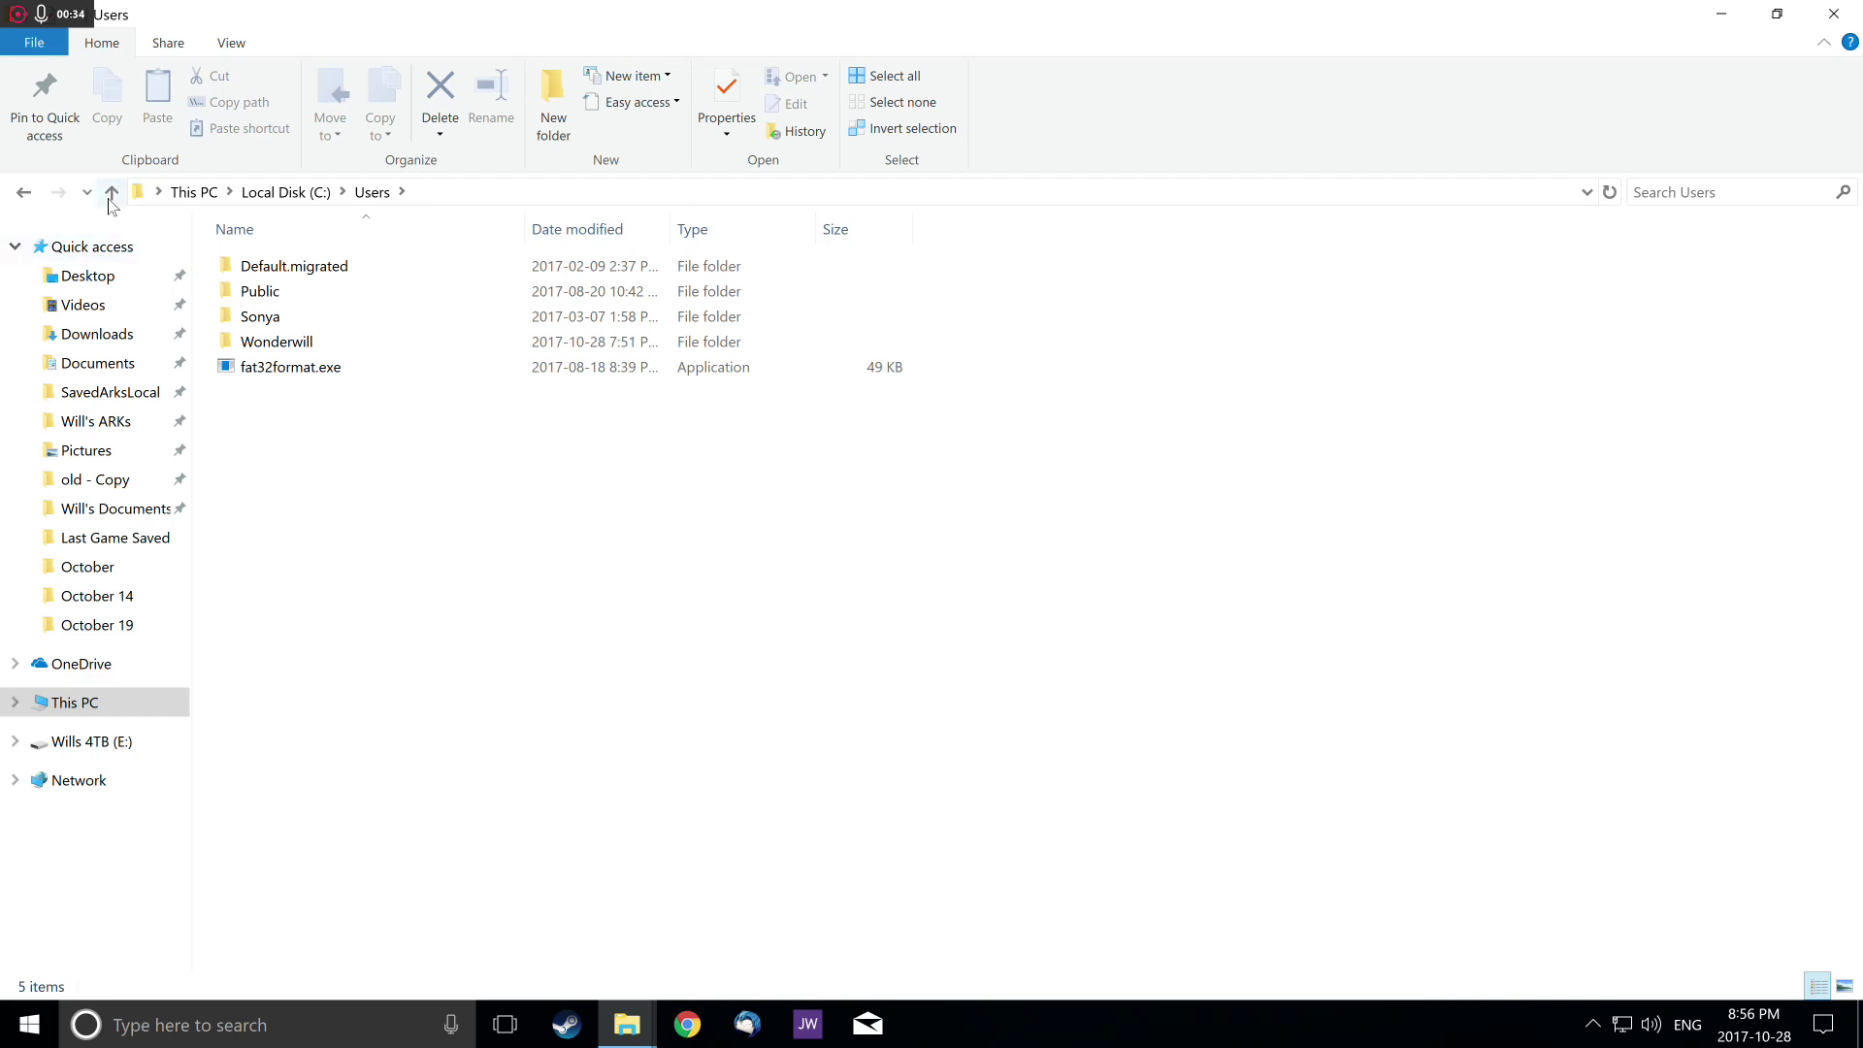
pyautogui.click(111, 192)
pyautogui.doubleClick(294, 393)
# Step: Navigate through Steam\steamapps\common\ARK\ShooterGame\Saved into the SavedArksLocal folder
pyautogui.scroll(-2, 446, 654)
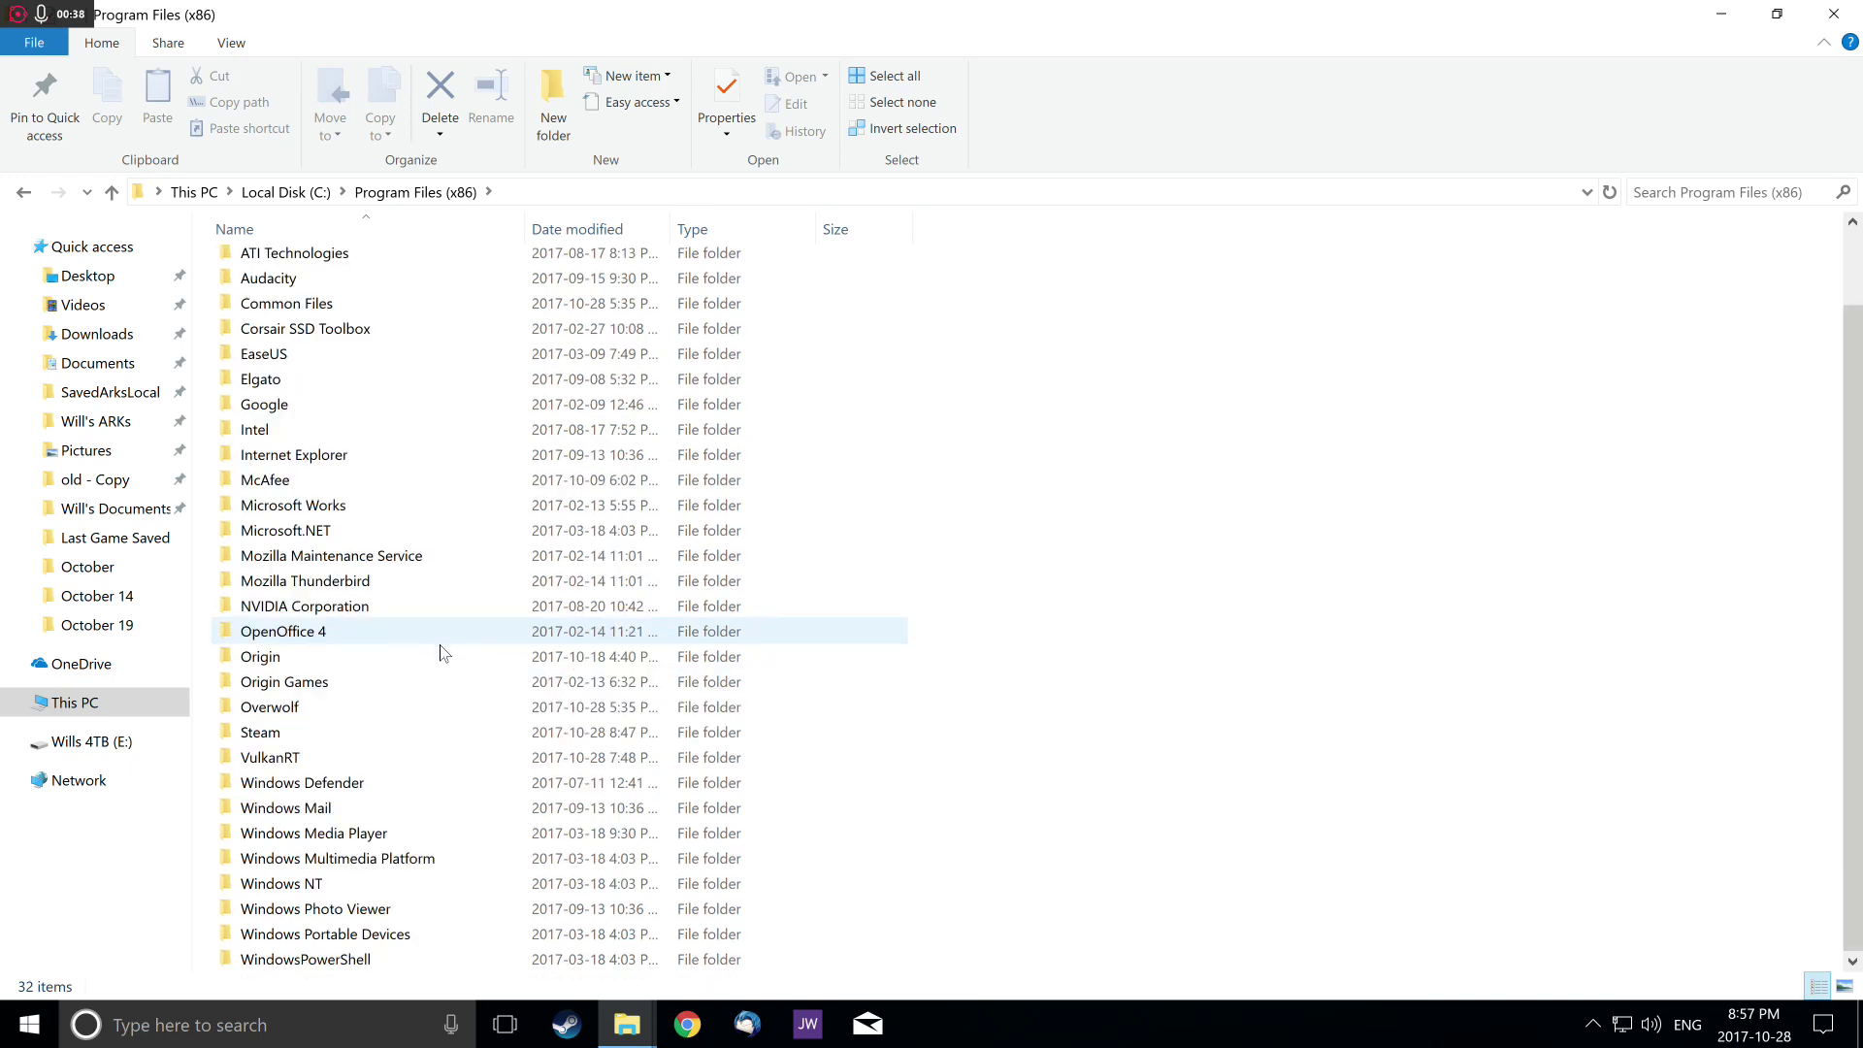
pyautogui.doubleClick(278, 734)
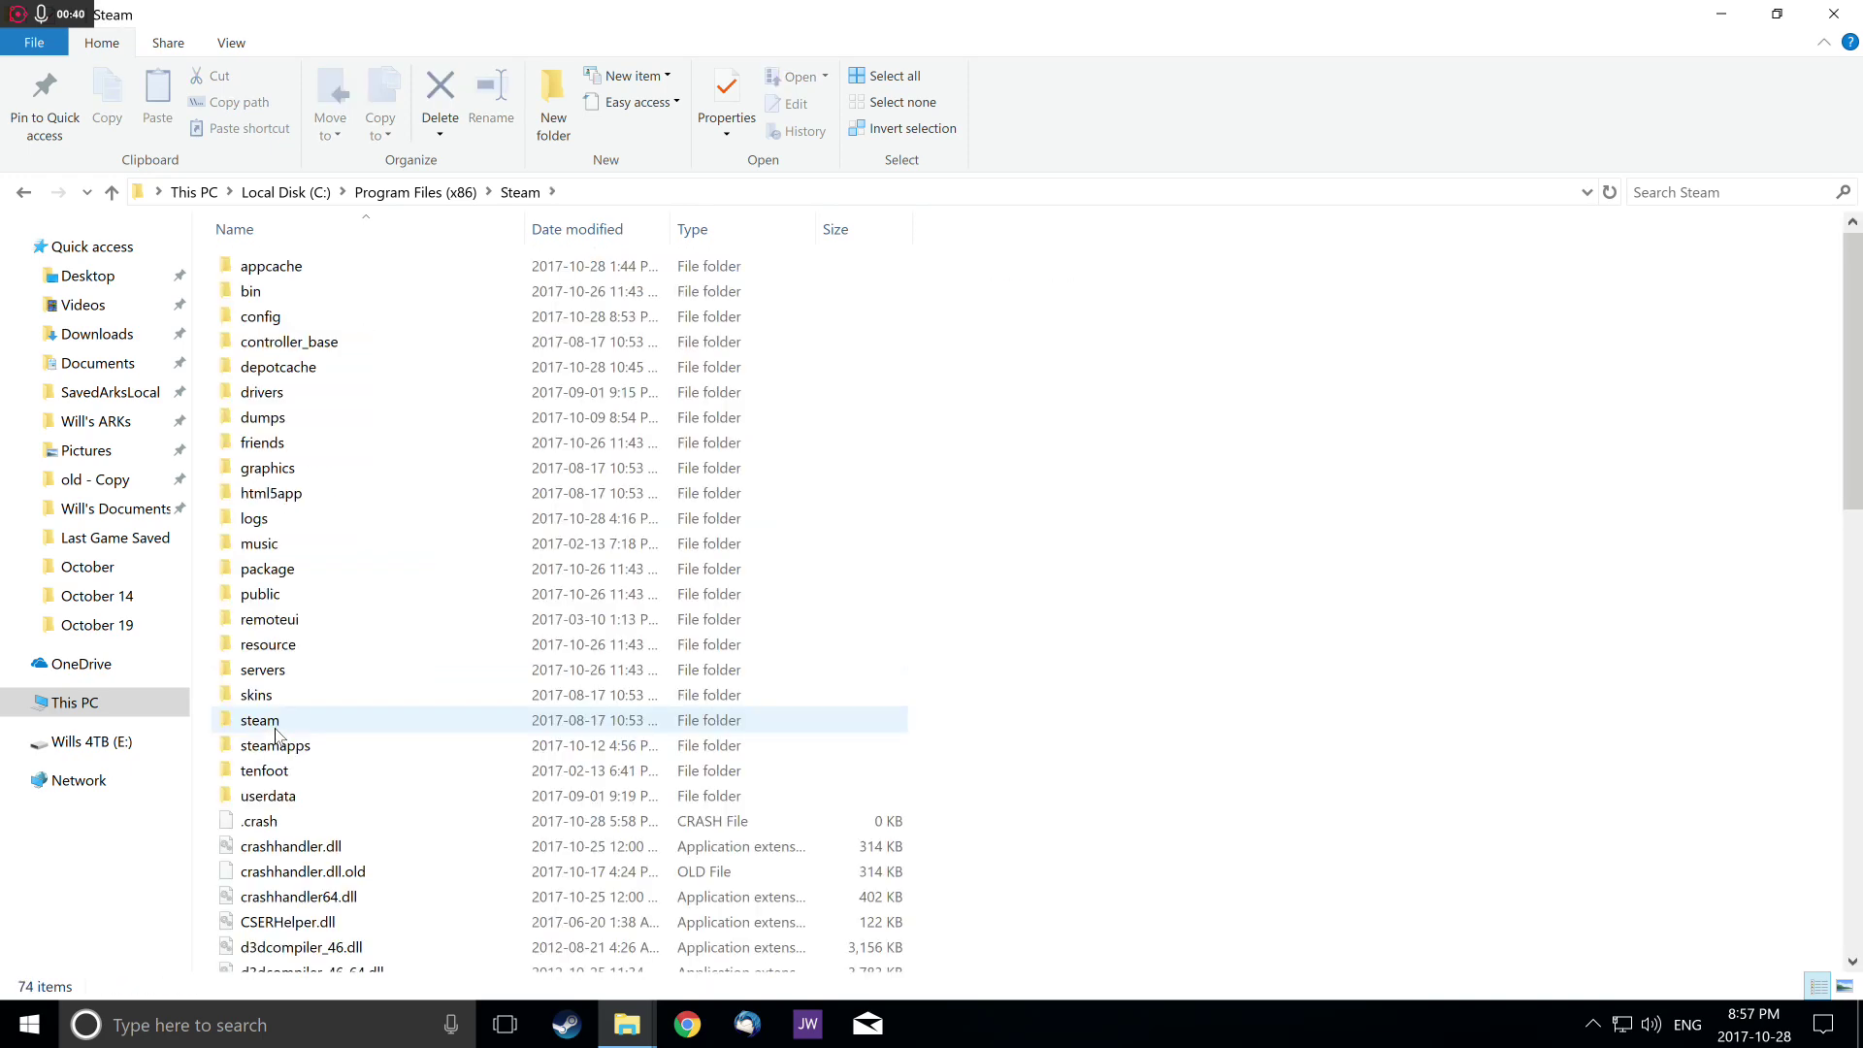
pyautogui.scroll(-1, 405, 681)
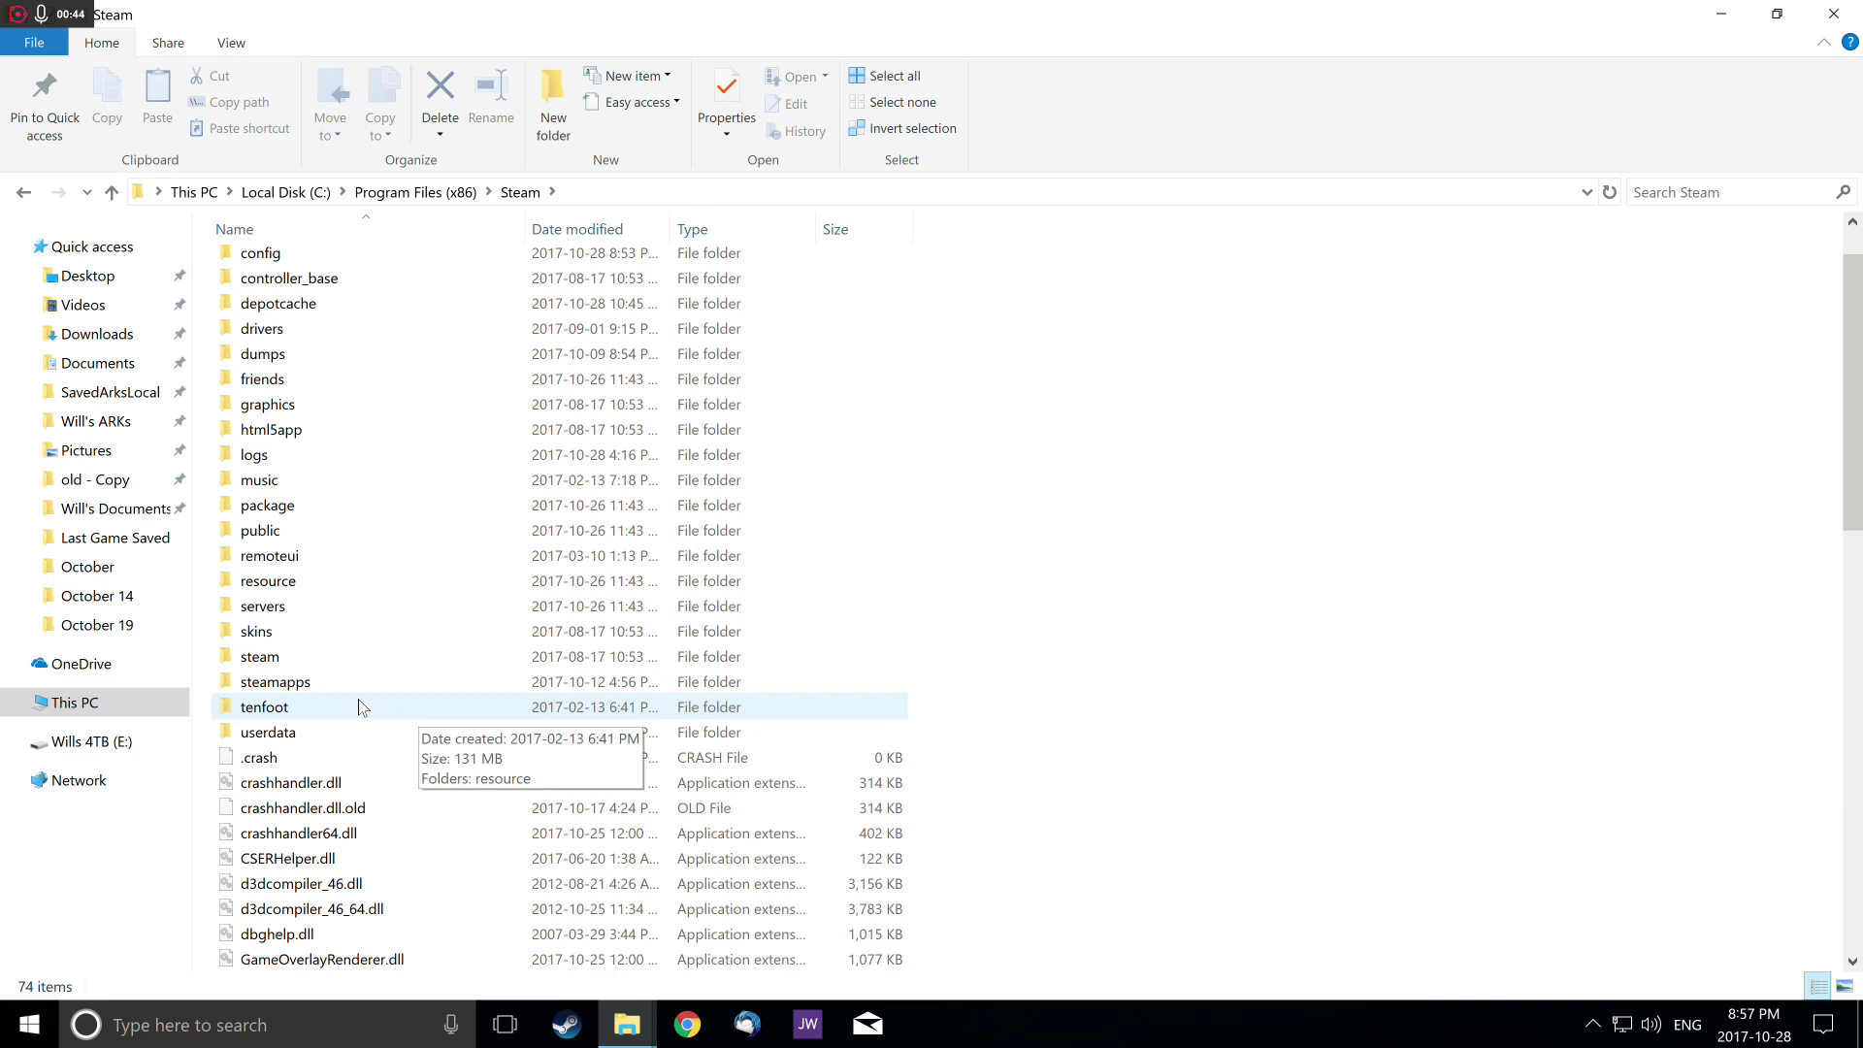
pyautogui.doubleClick(335, 683)
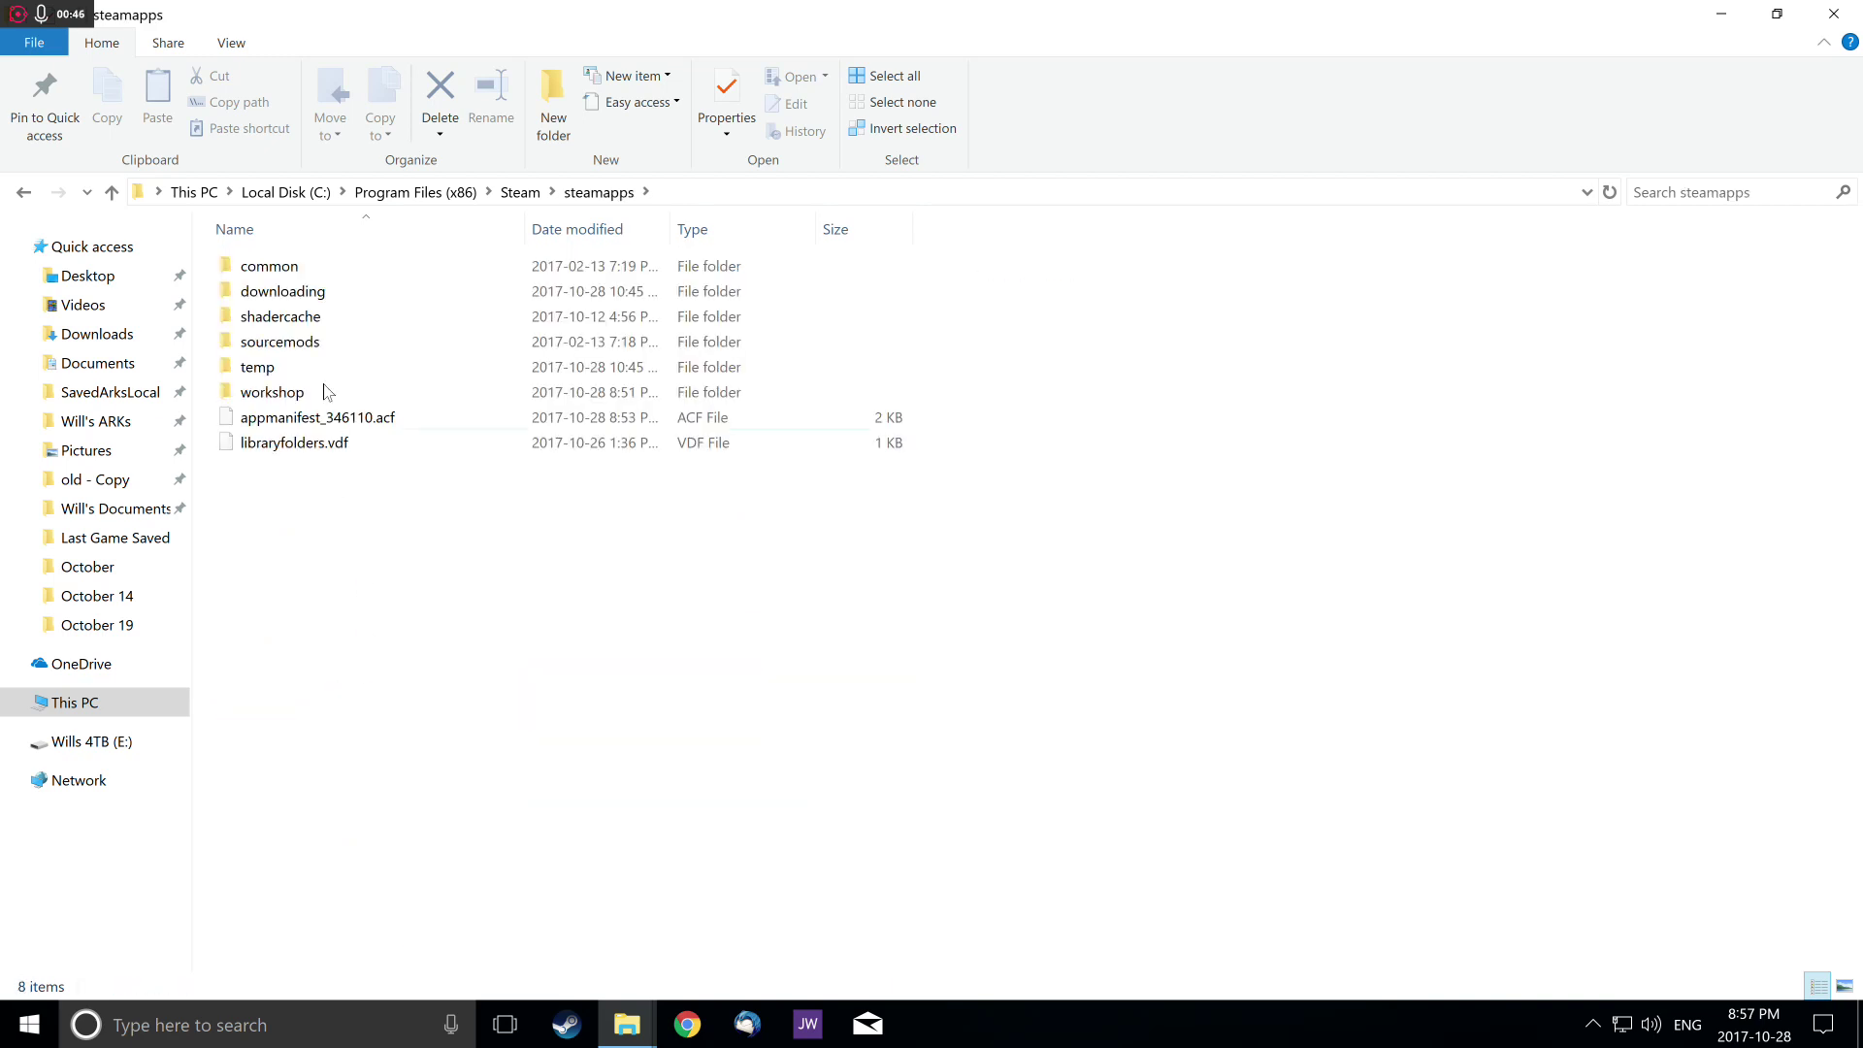
pyautogui.doubleClick(279, 268)
pyautogui.doubleClick(279, 267)
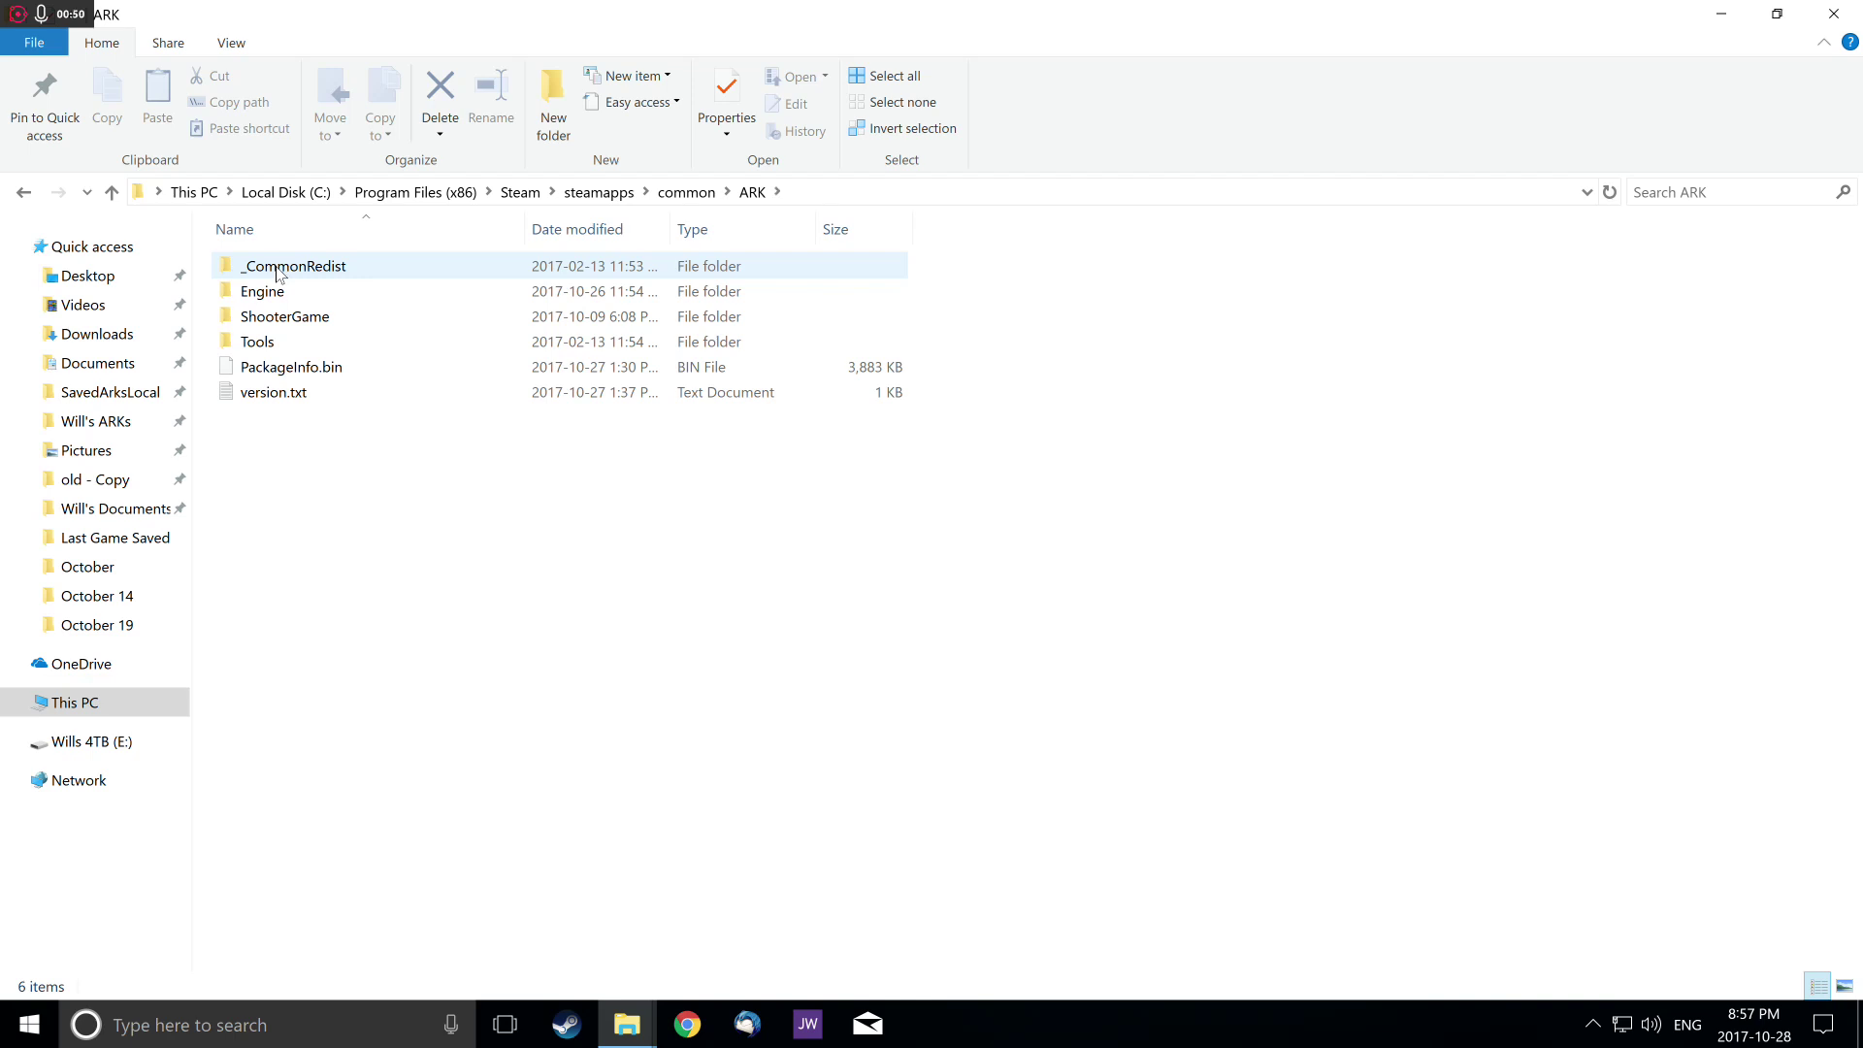
pyautogui.doubleClick(279, 318)
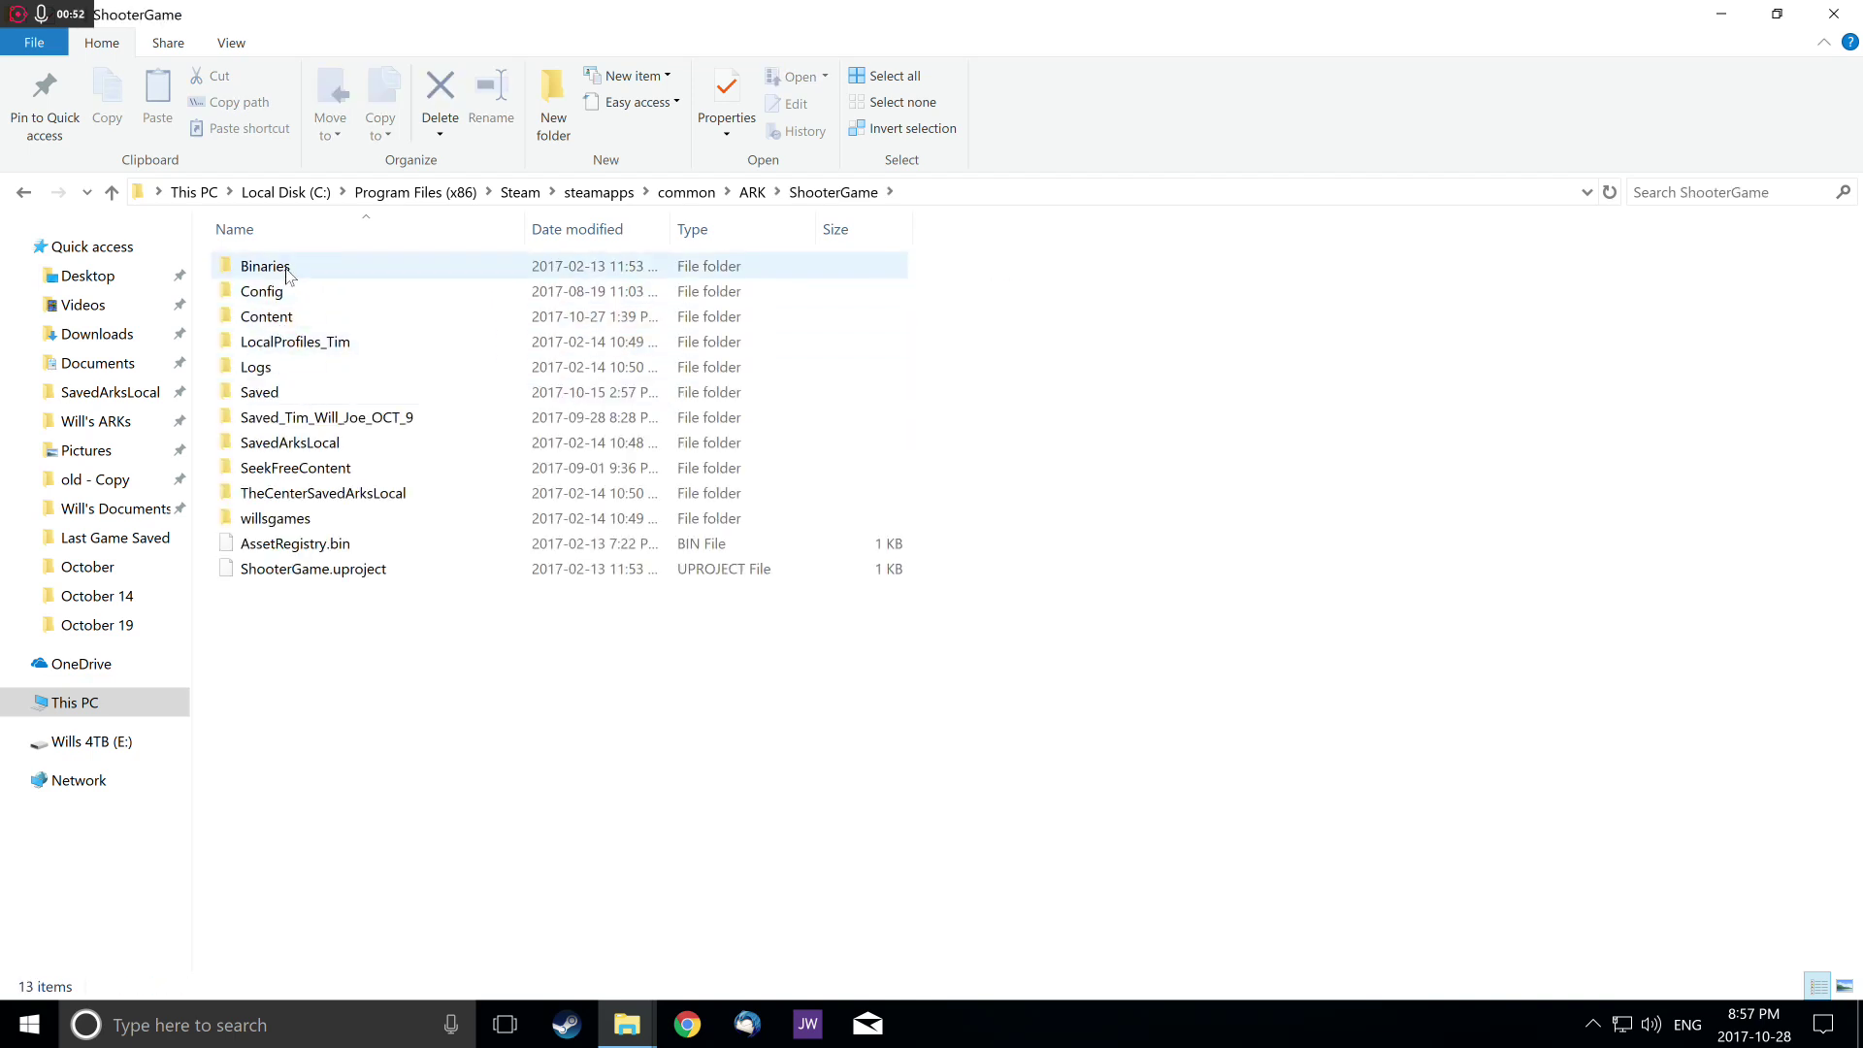
pyautogui.doubleClick(264, 392)
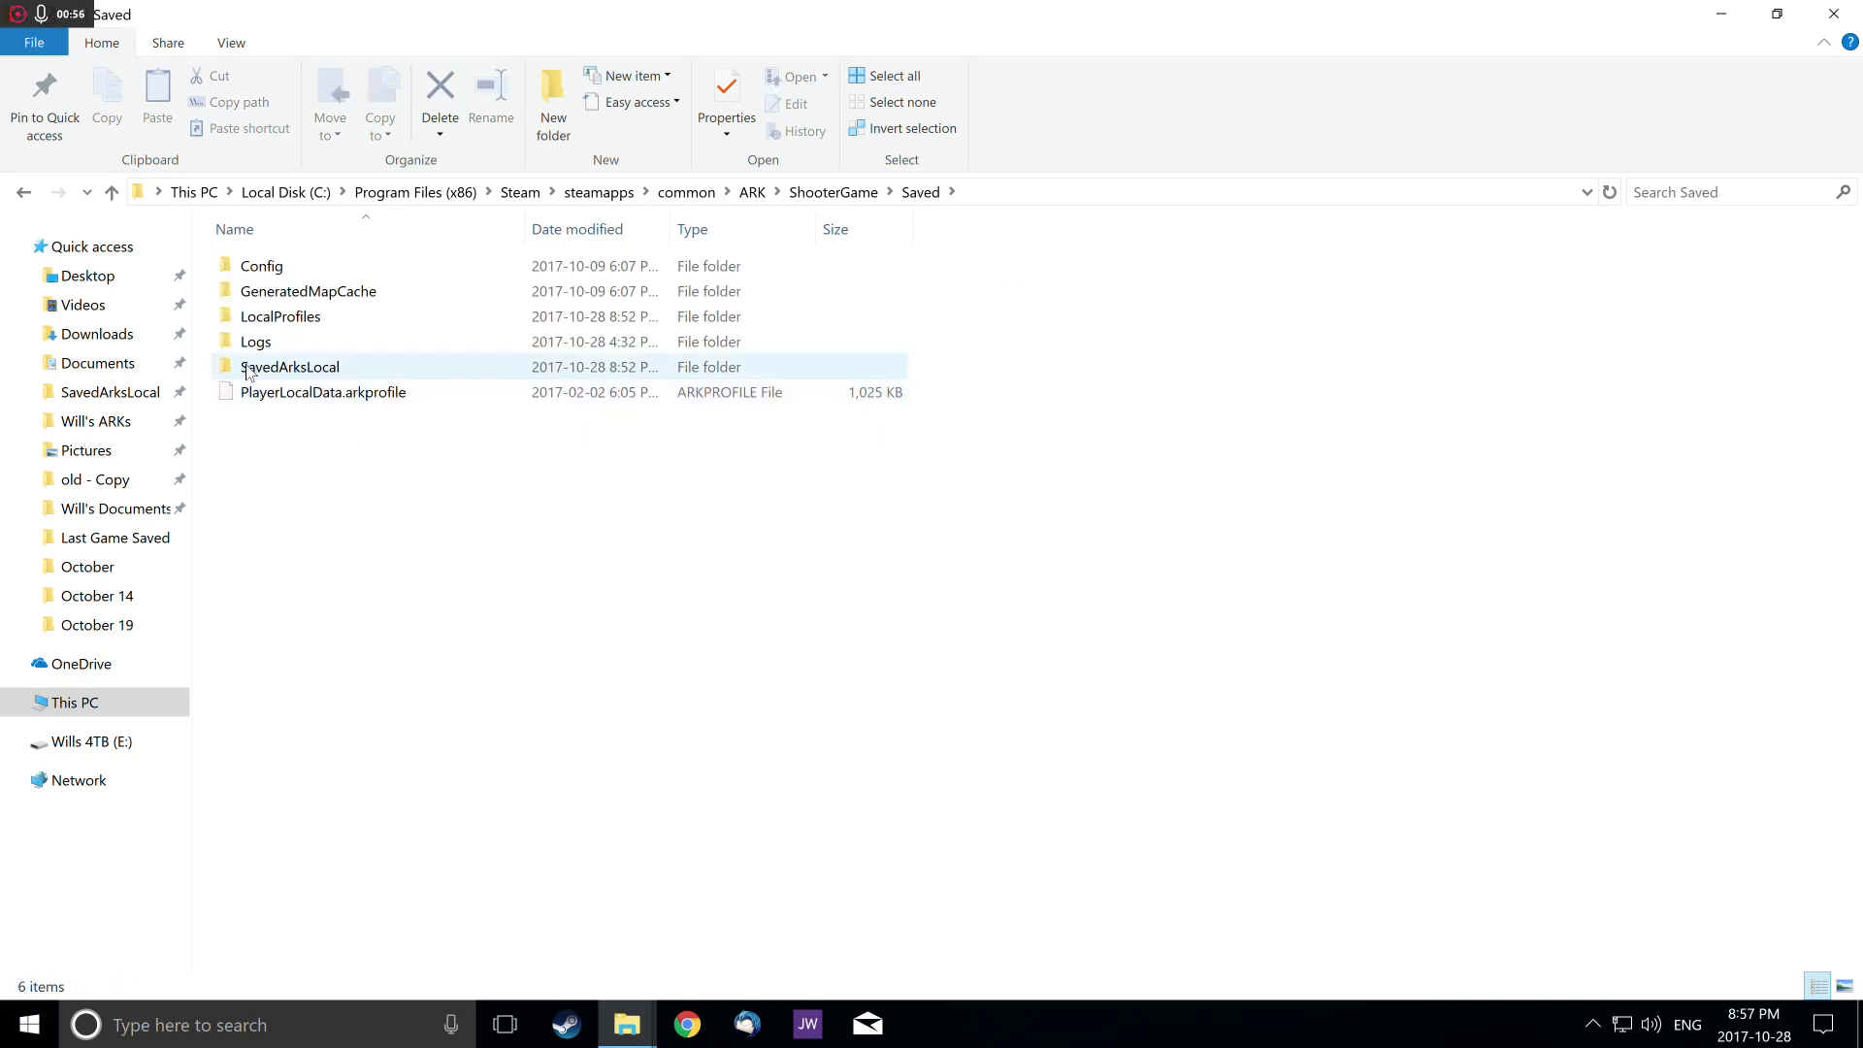
pyautogui.doubleClick(294, 371)
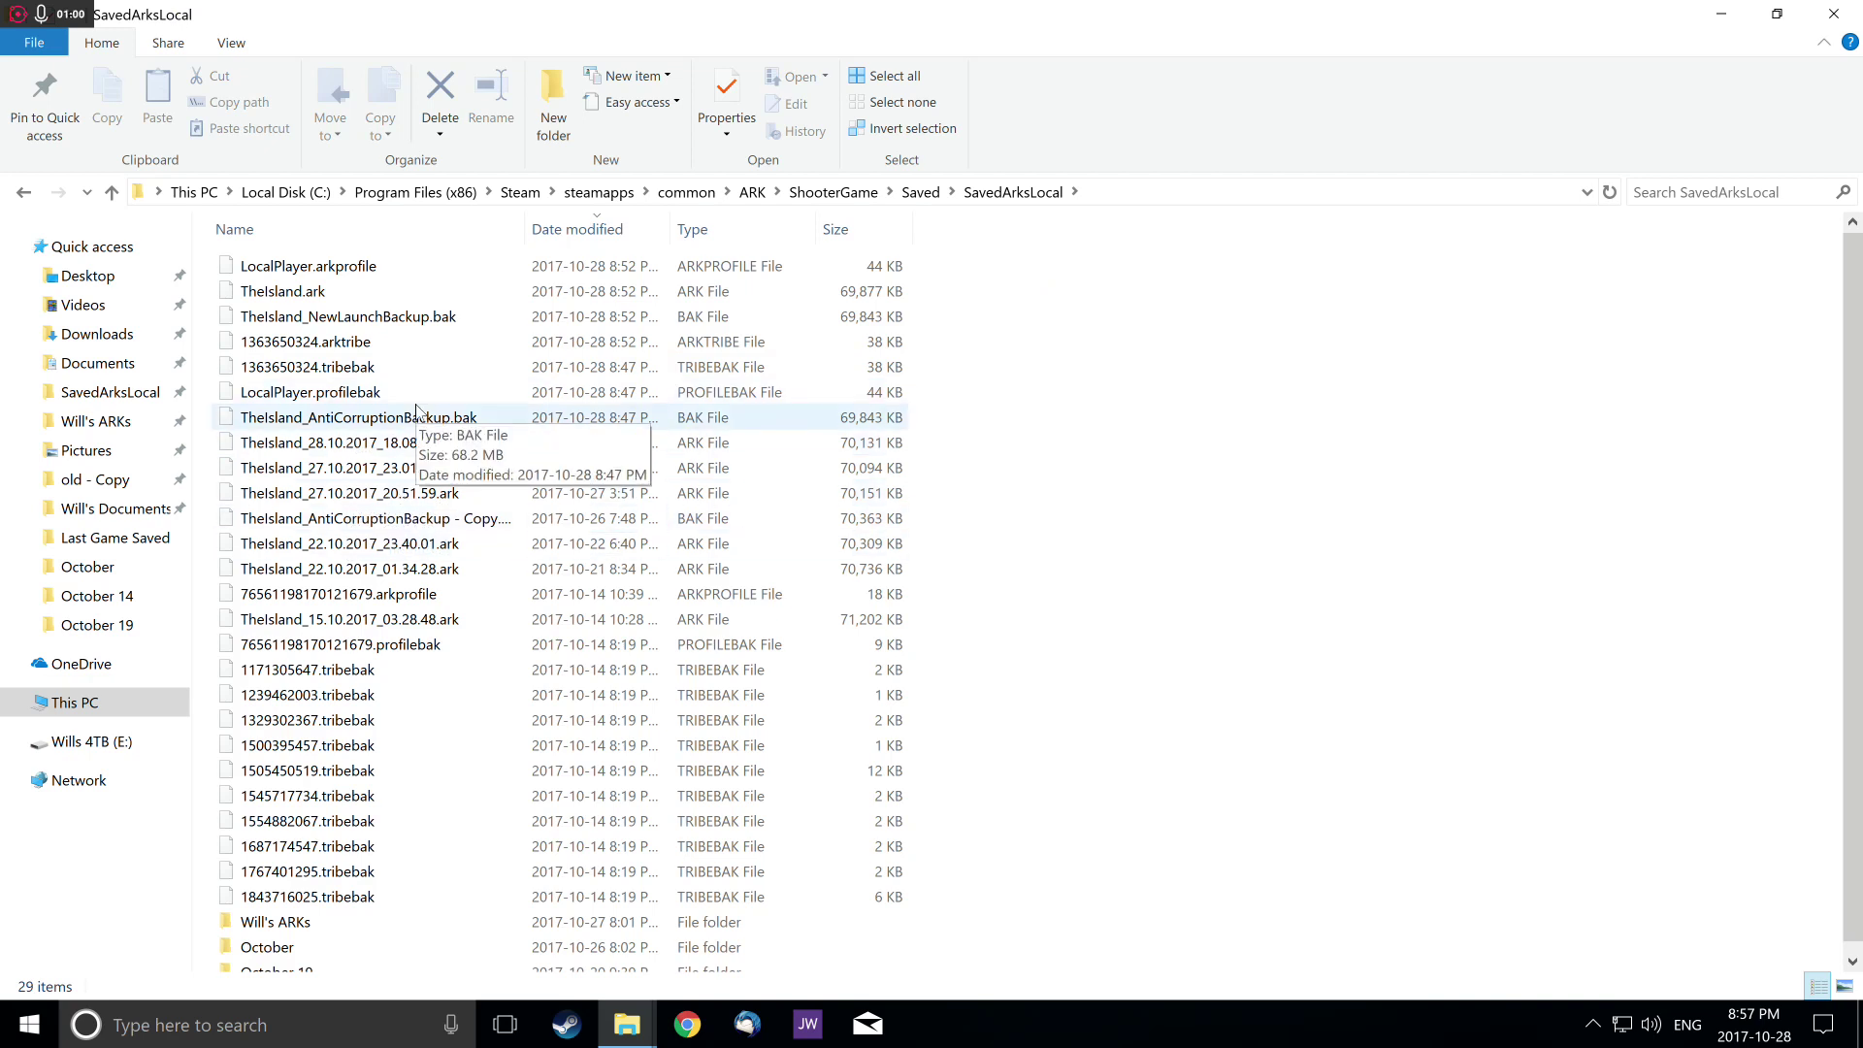
# Step: Select TheIsland.ark in SavedArksLocal, leaving its name unchanged, and delete it
pyautogui.click(286, 293)
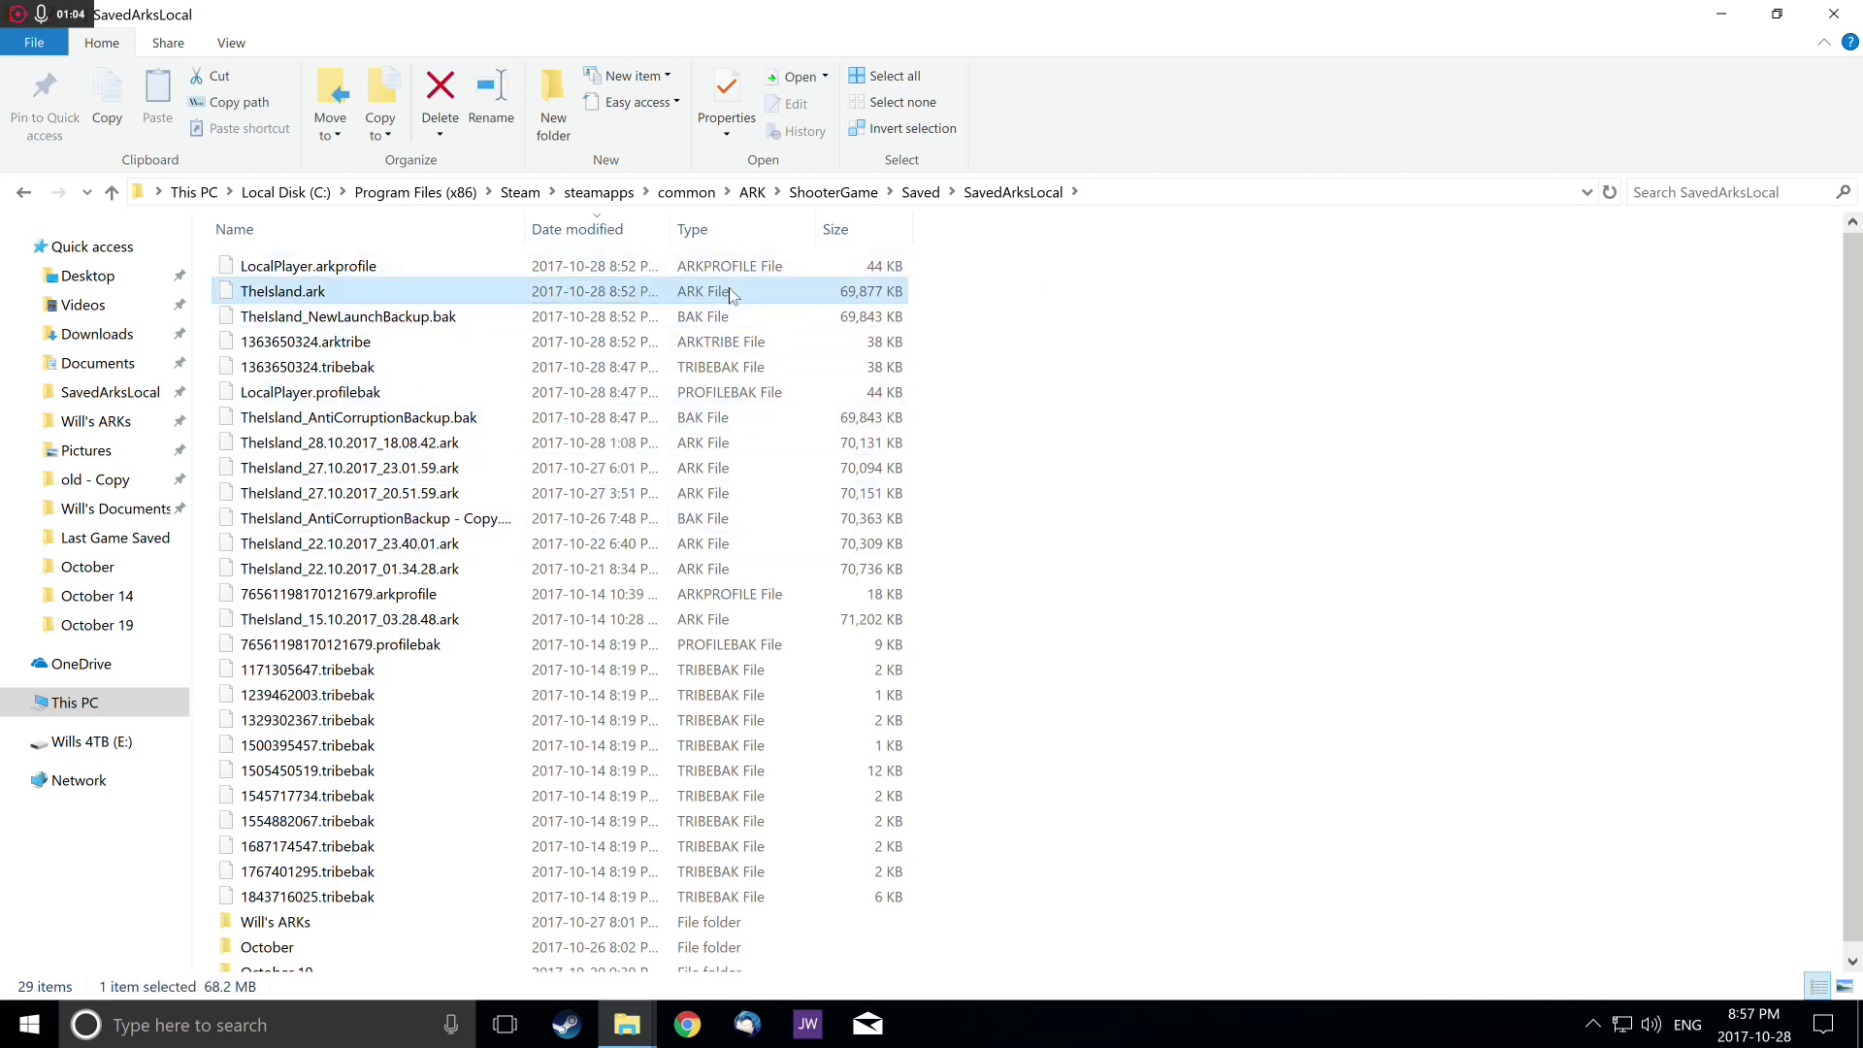
pyautogui.rightClick(284, 292)
pyautogui.click(271, 297)
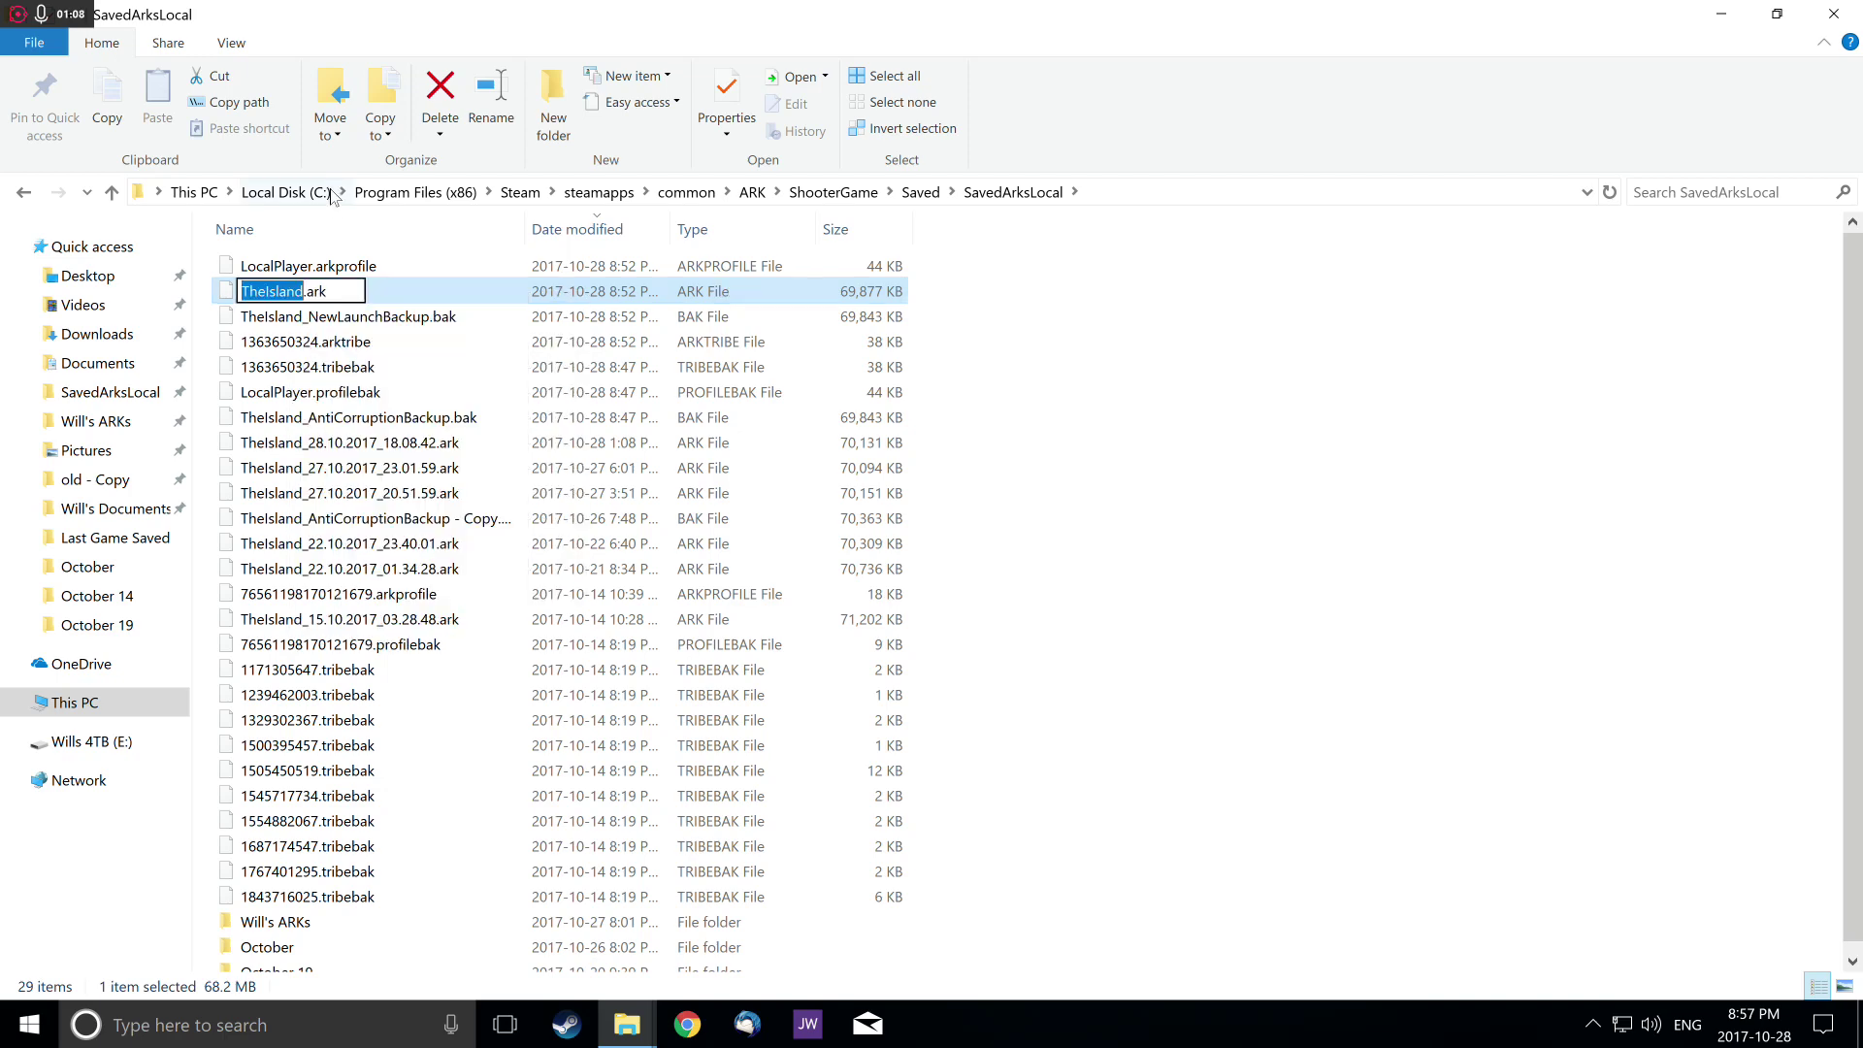
pyautogui.click(417, 340)
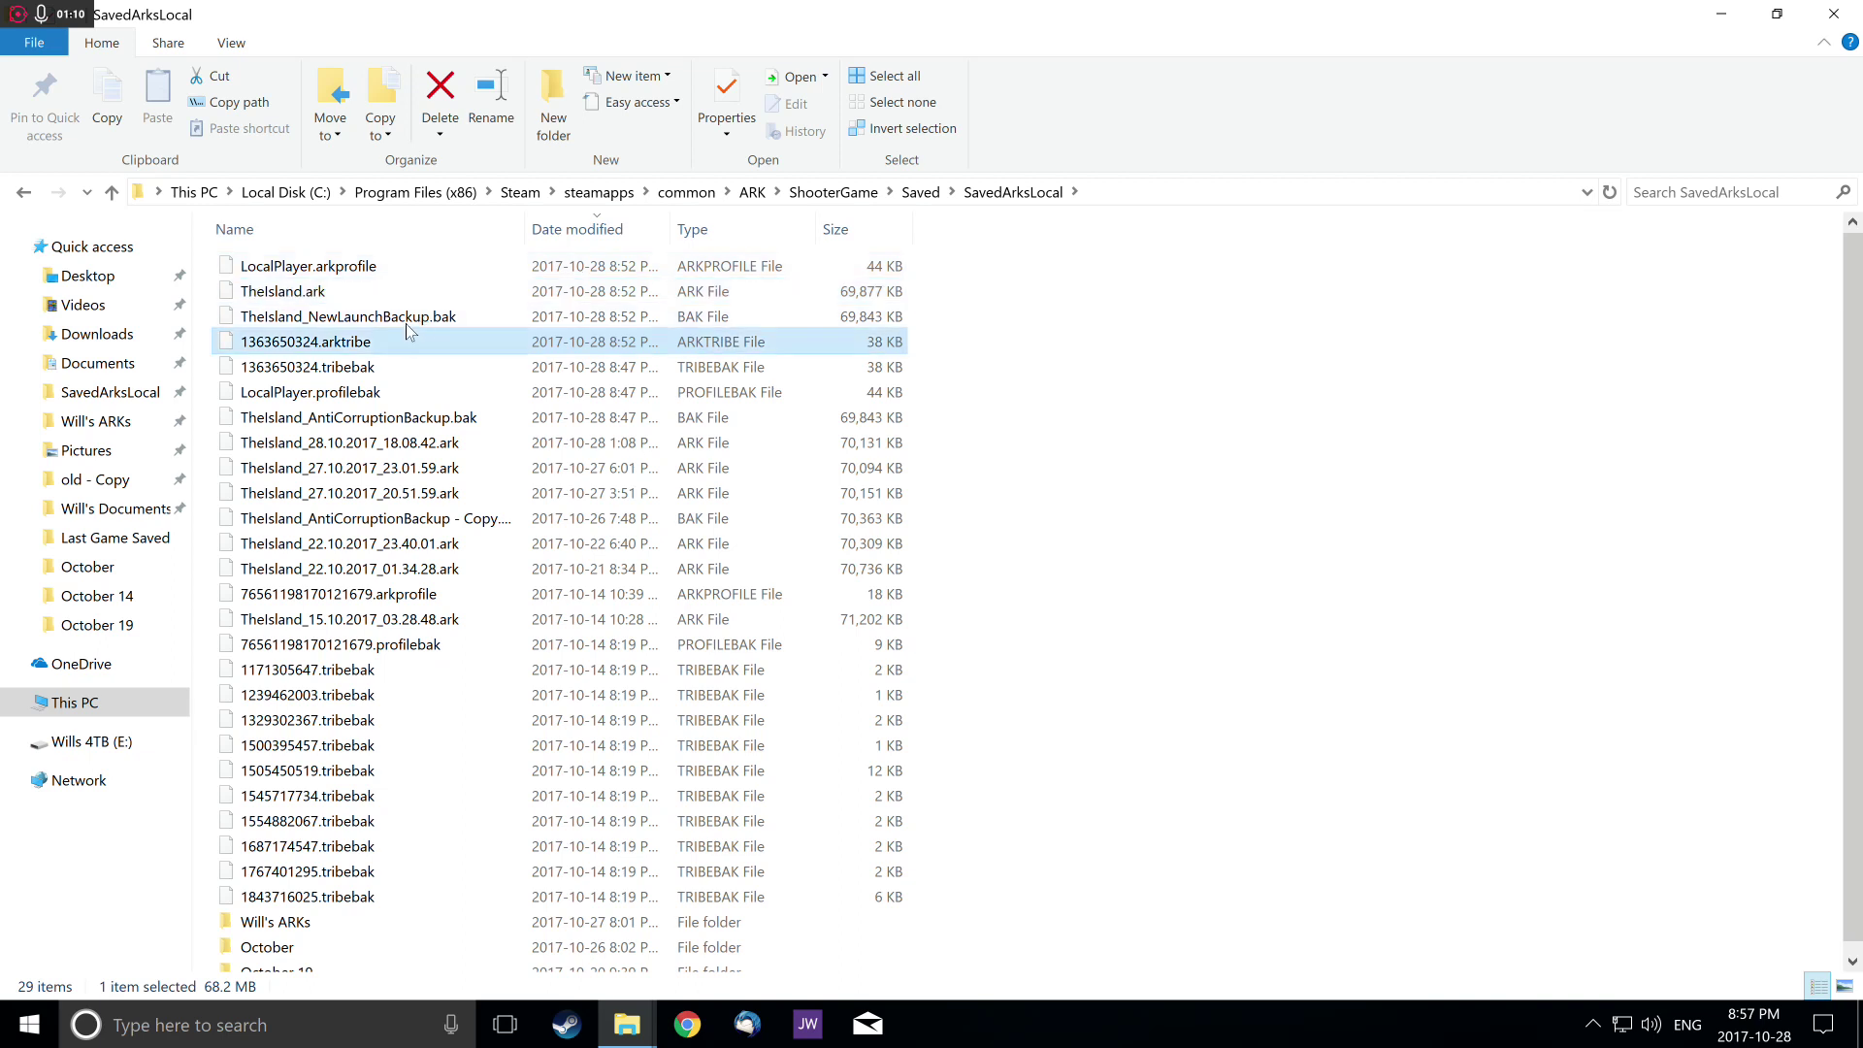
pyautogui.click(381, 283)
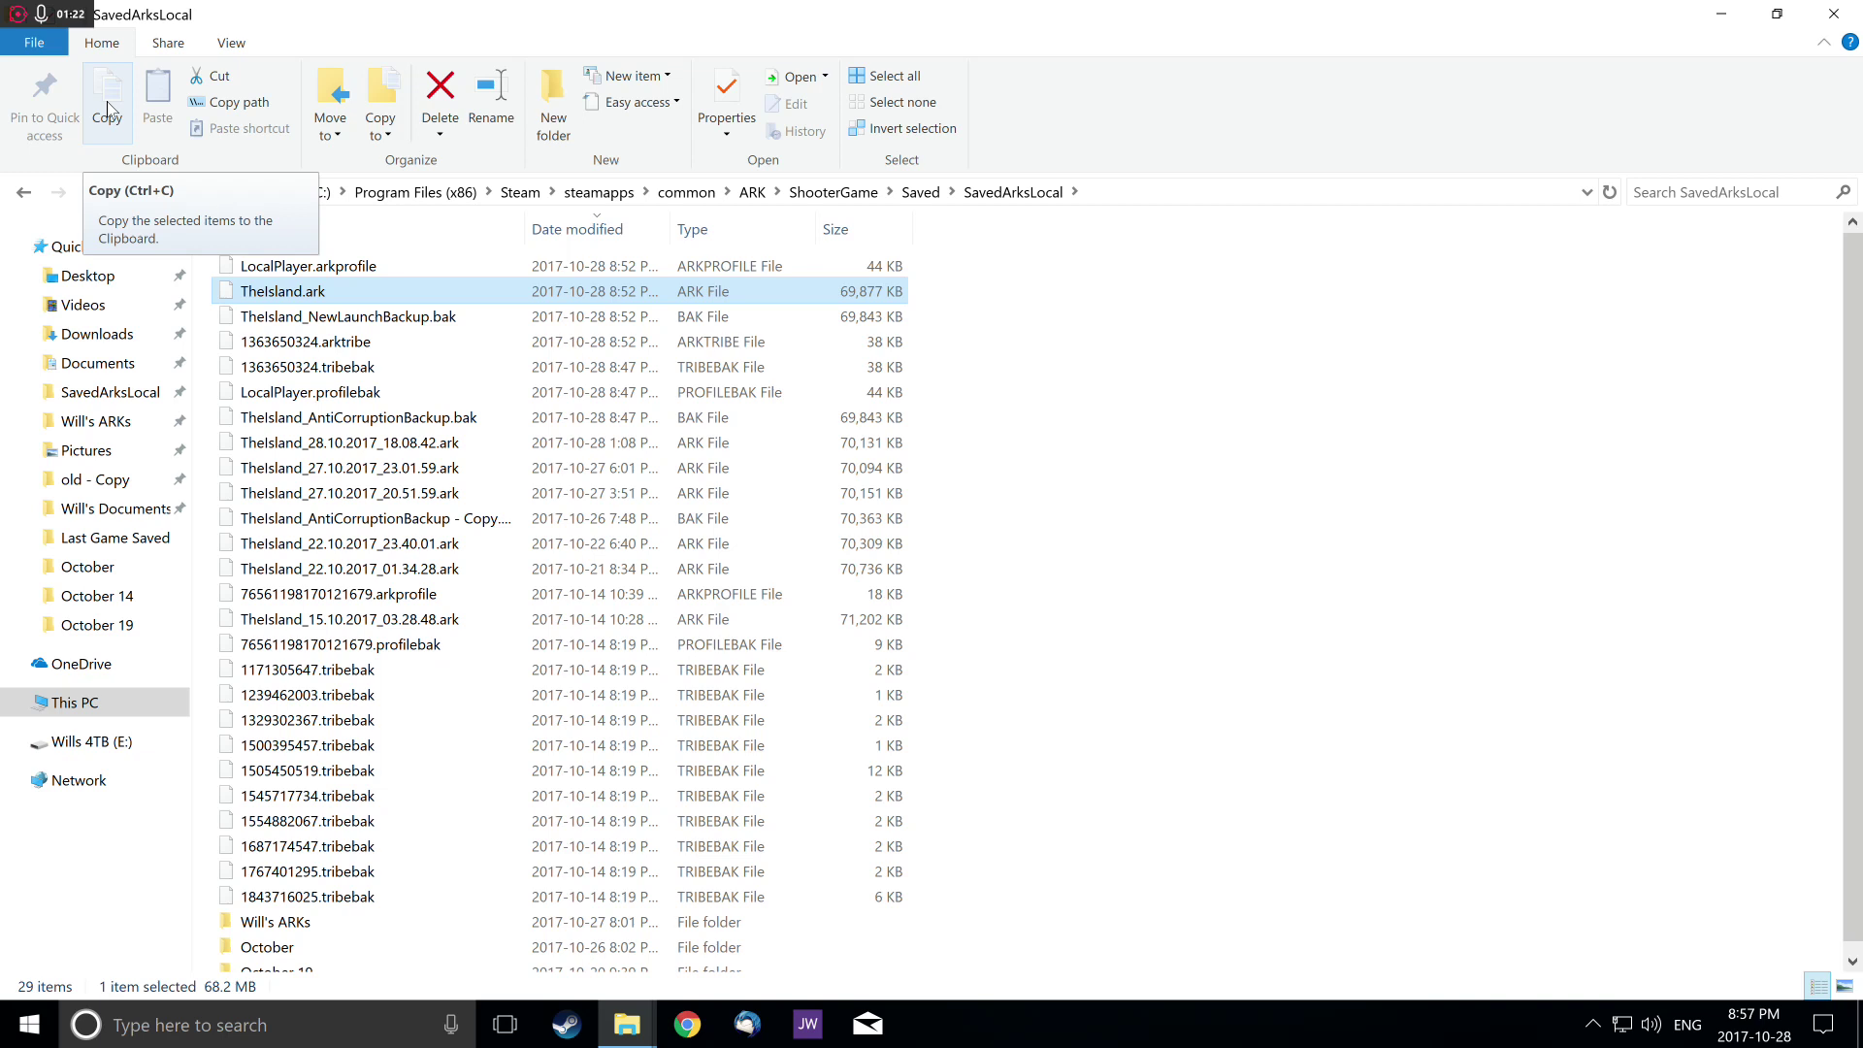
pyautogui.click(301, 291)
pyautogui.press('Escape')
pyautogui.press('Down')
pyautogui.press('Down')
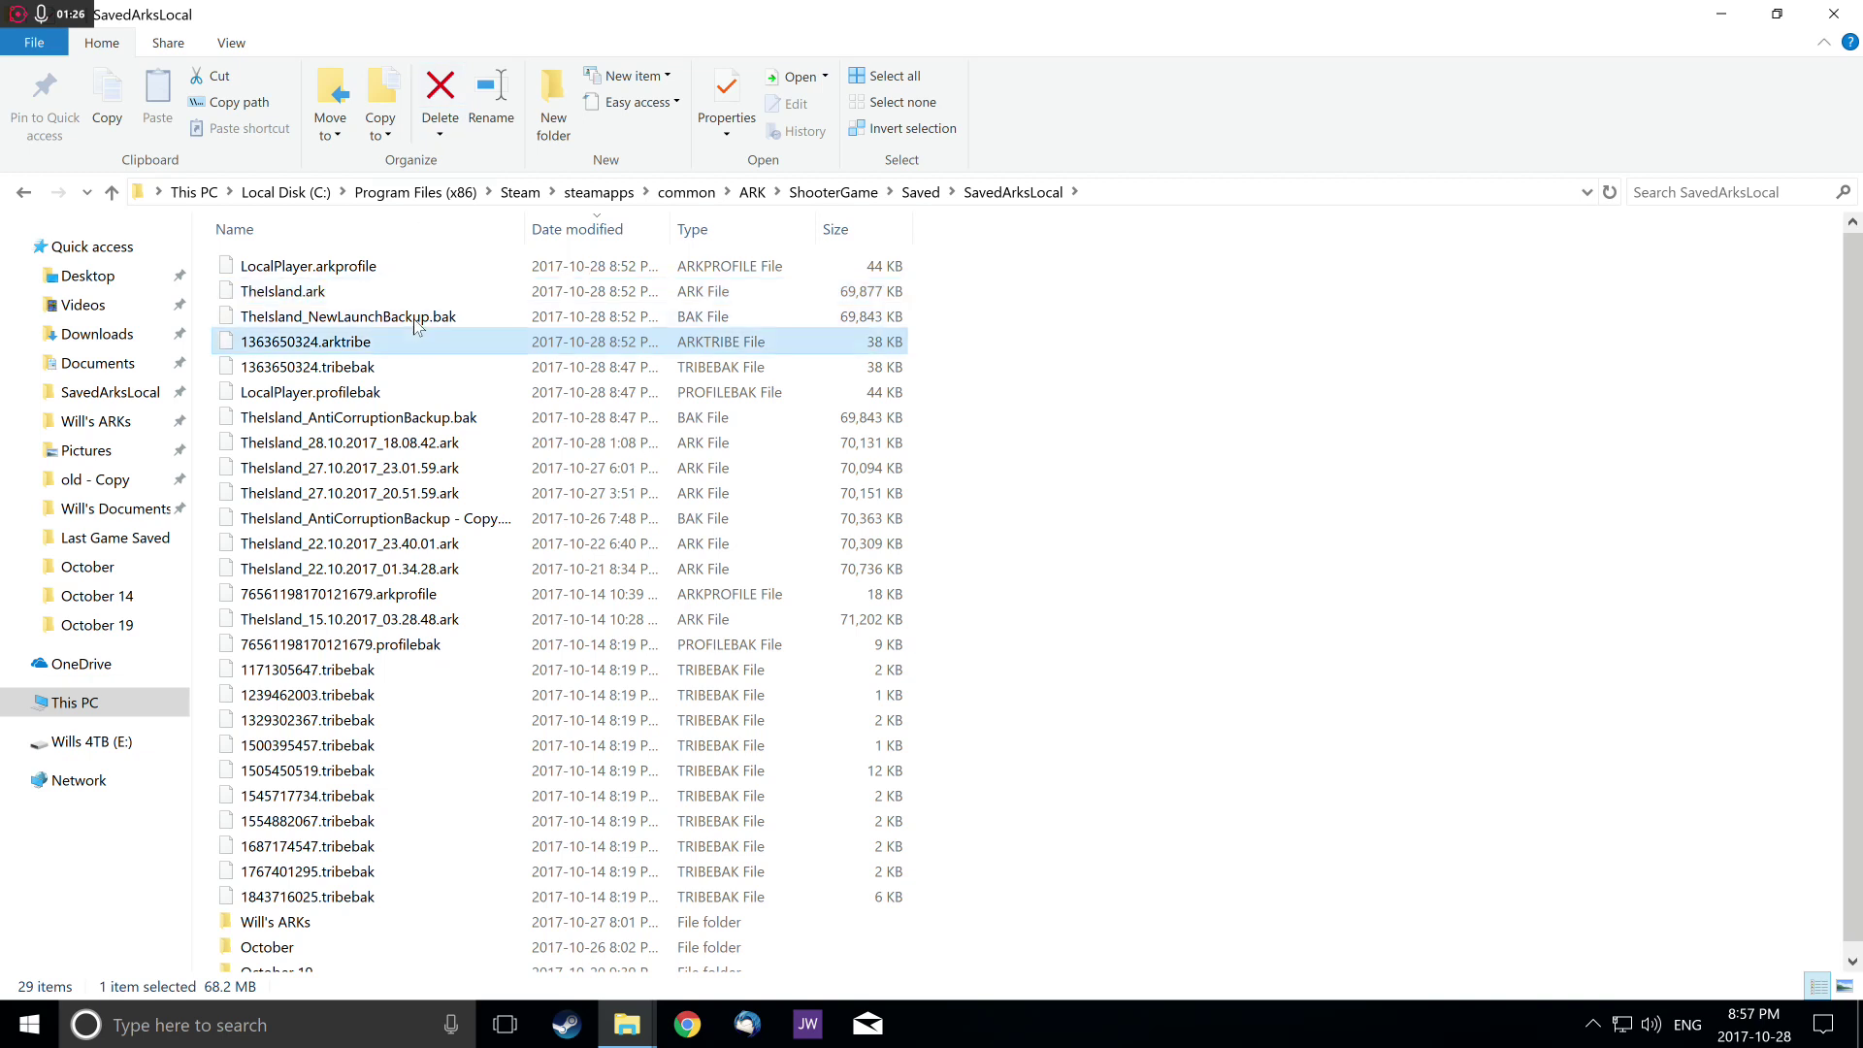
pyautogui.click(403, 291)
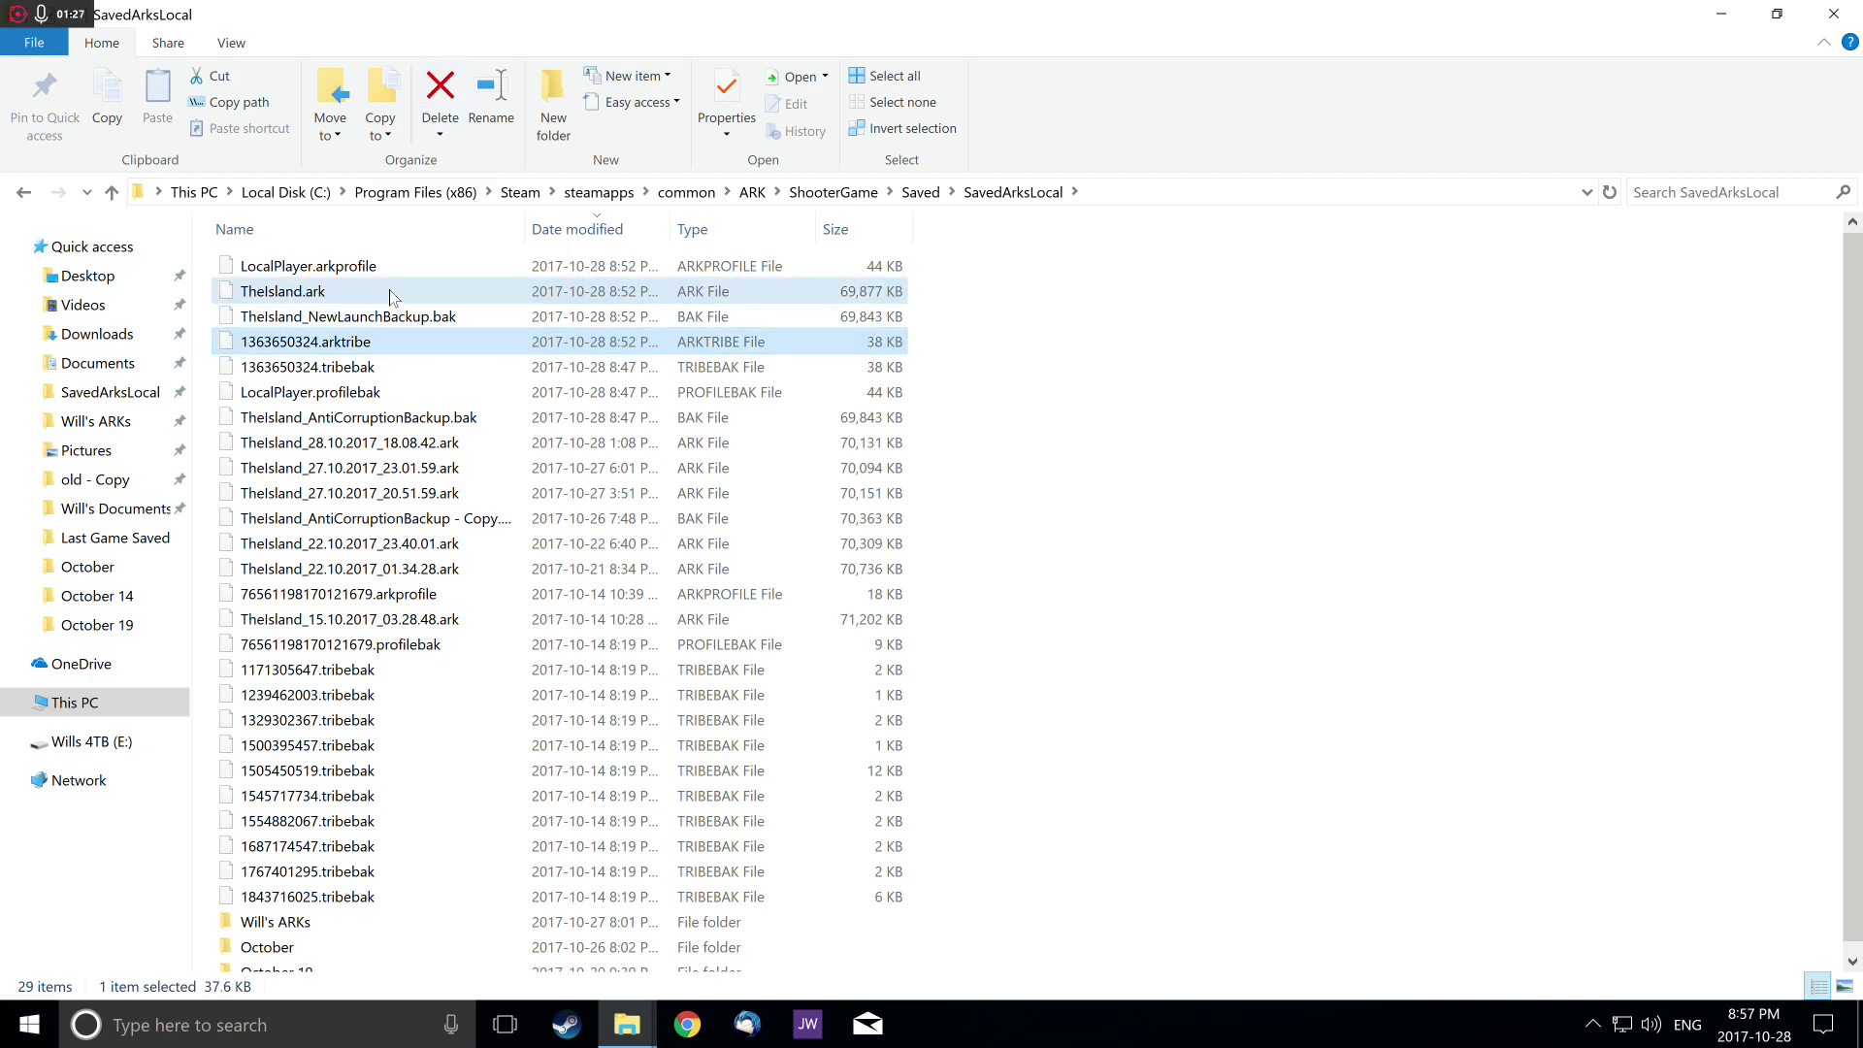
pyautogui.click(442, 97)
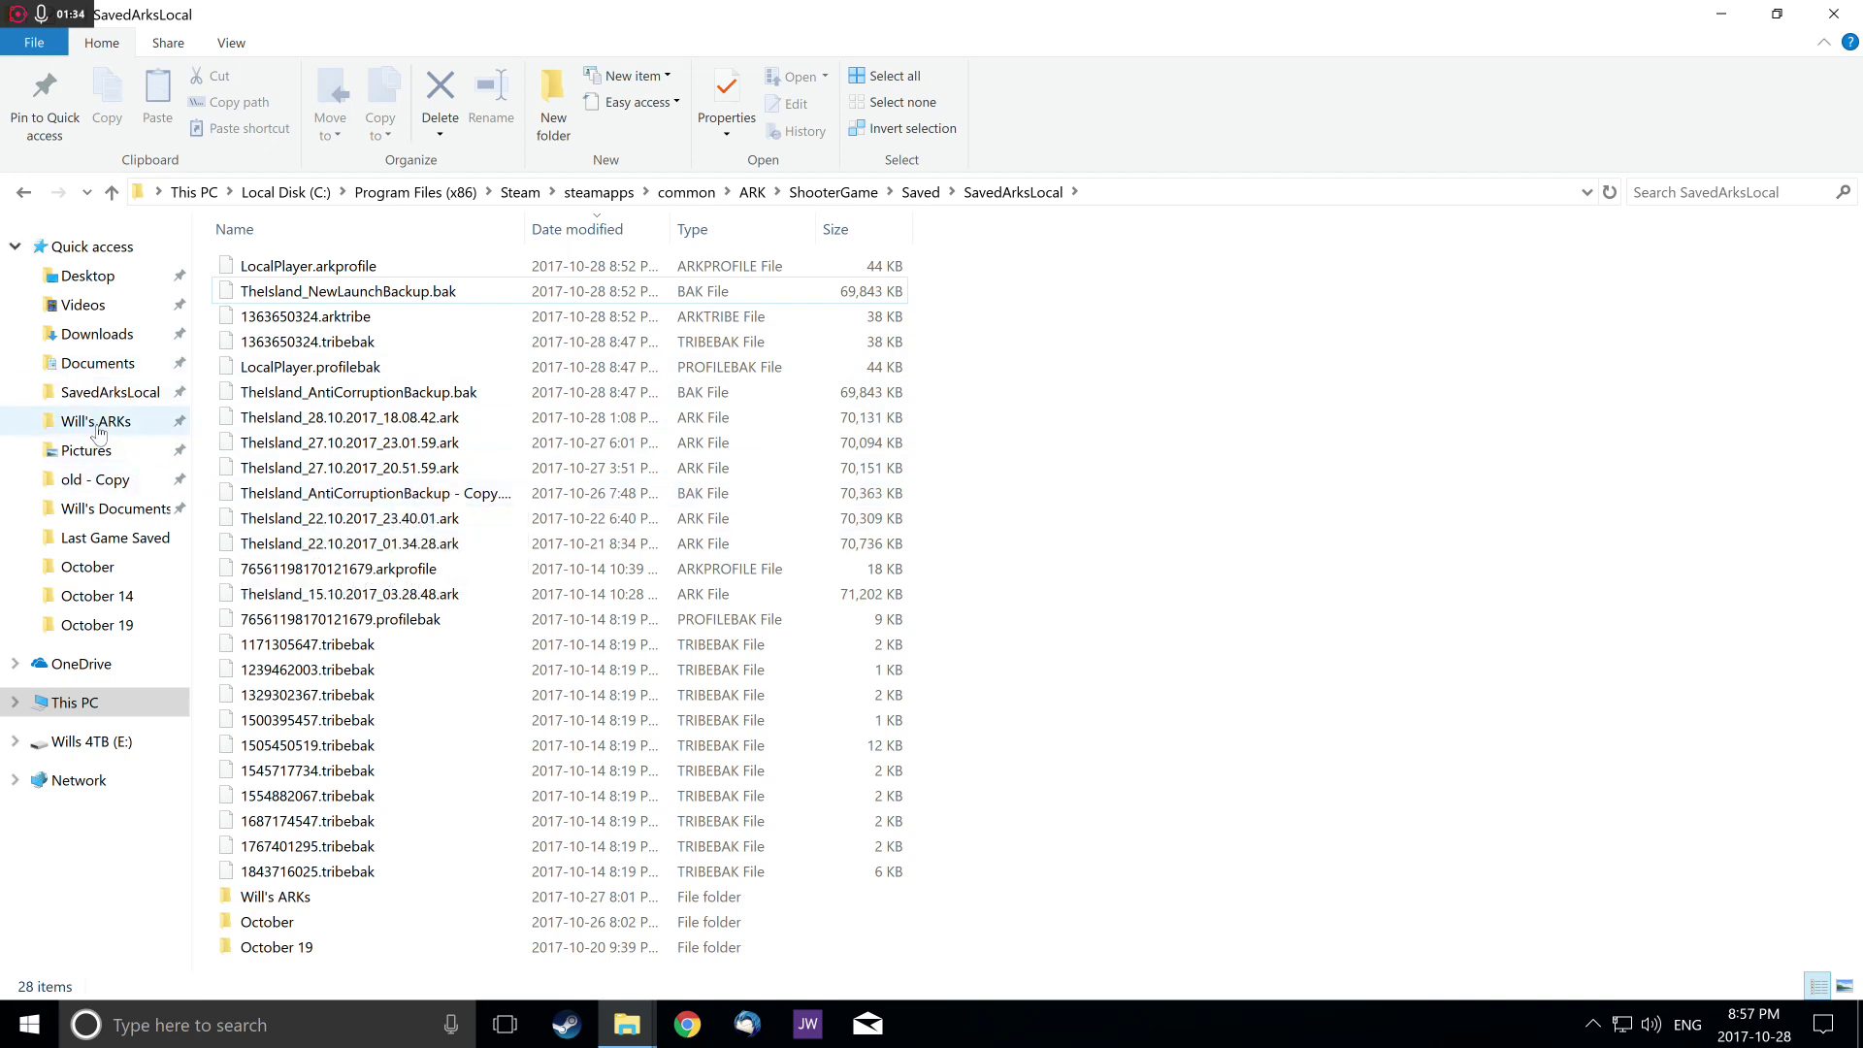
# Step: Open Will's ARKs, then the October\October 28 backup folder
pyautogui.click(98, 427)
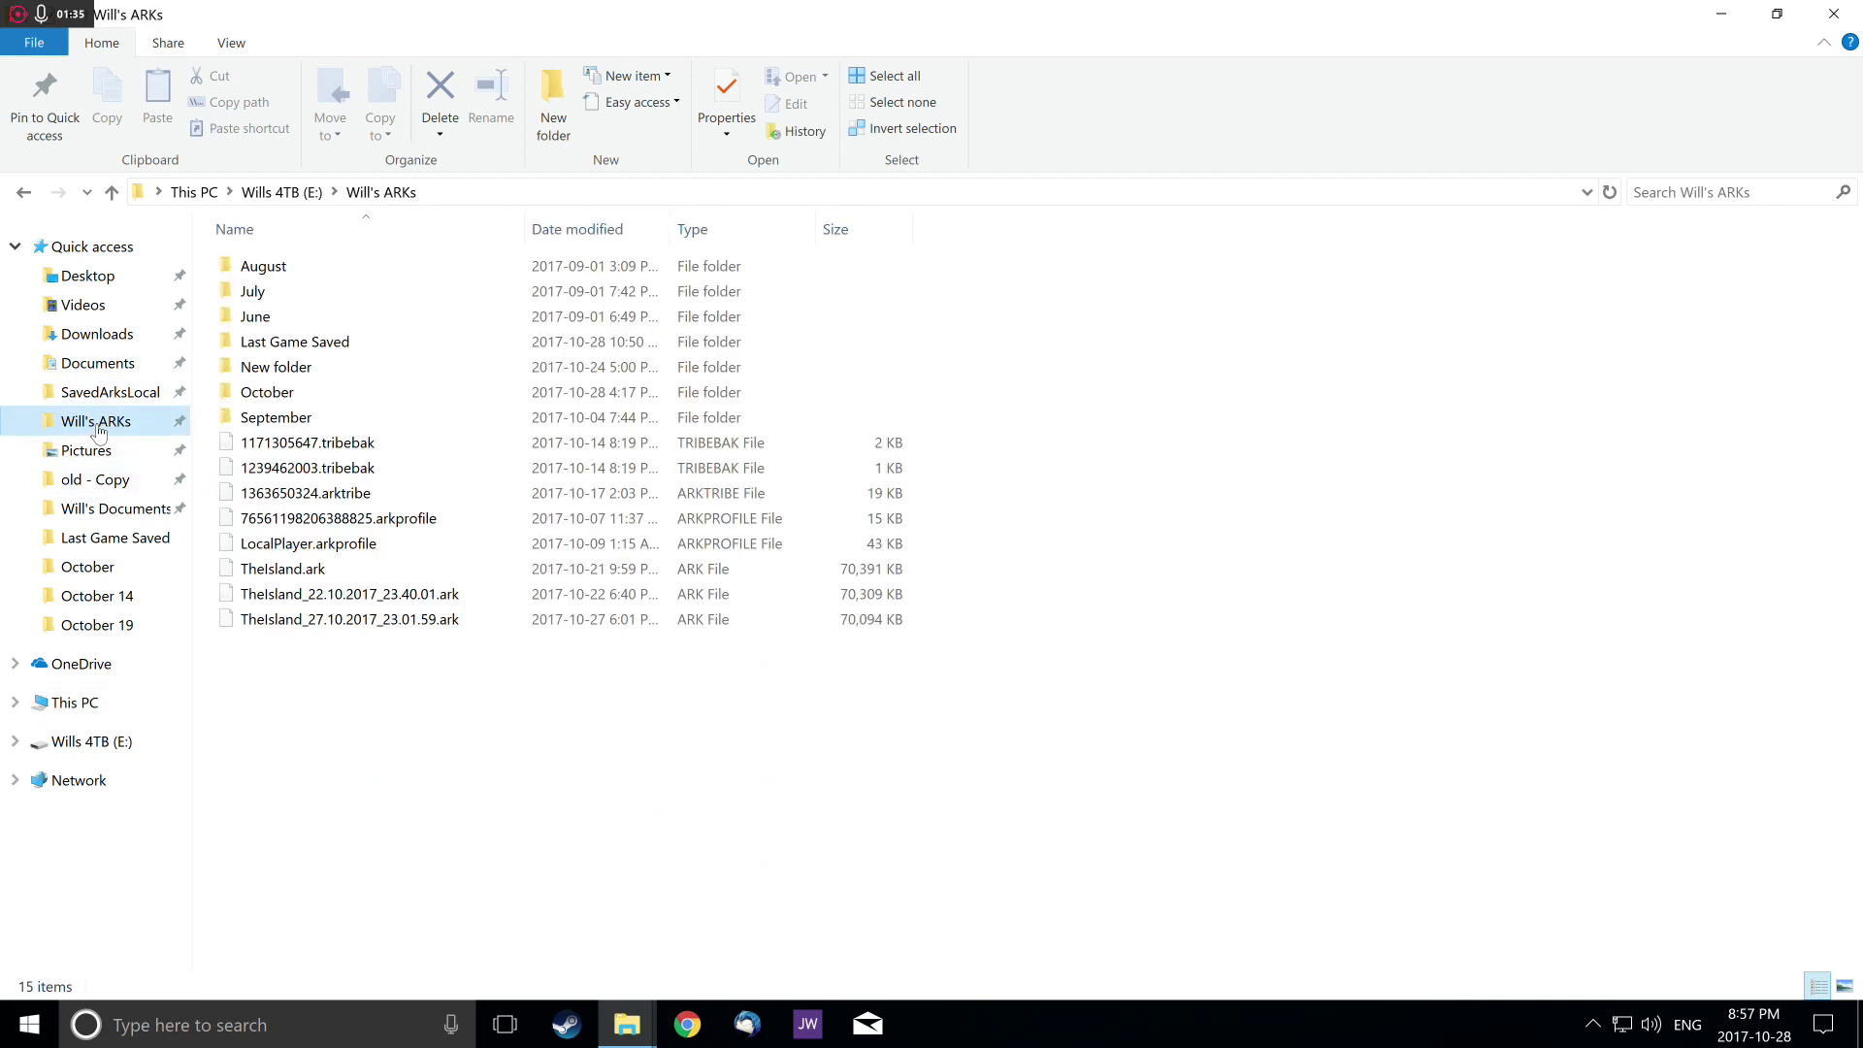
pyautogui.doubleClick(284, 392)
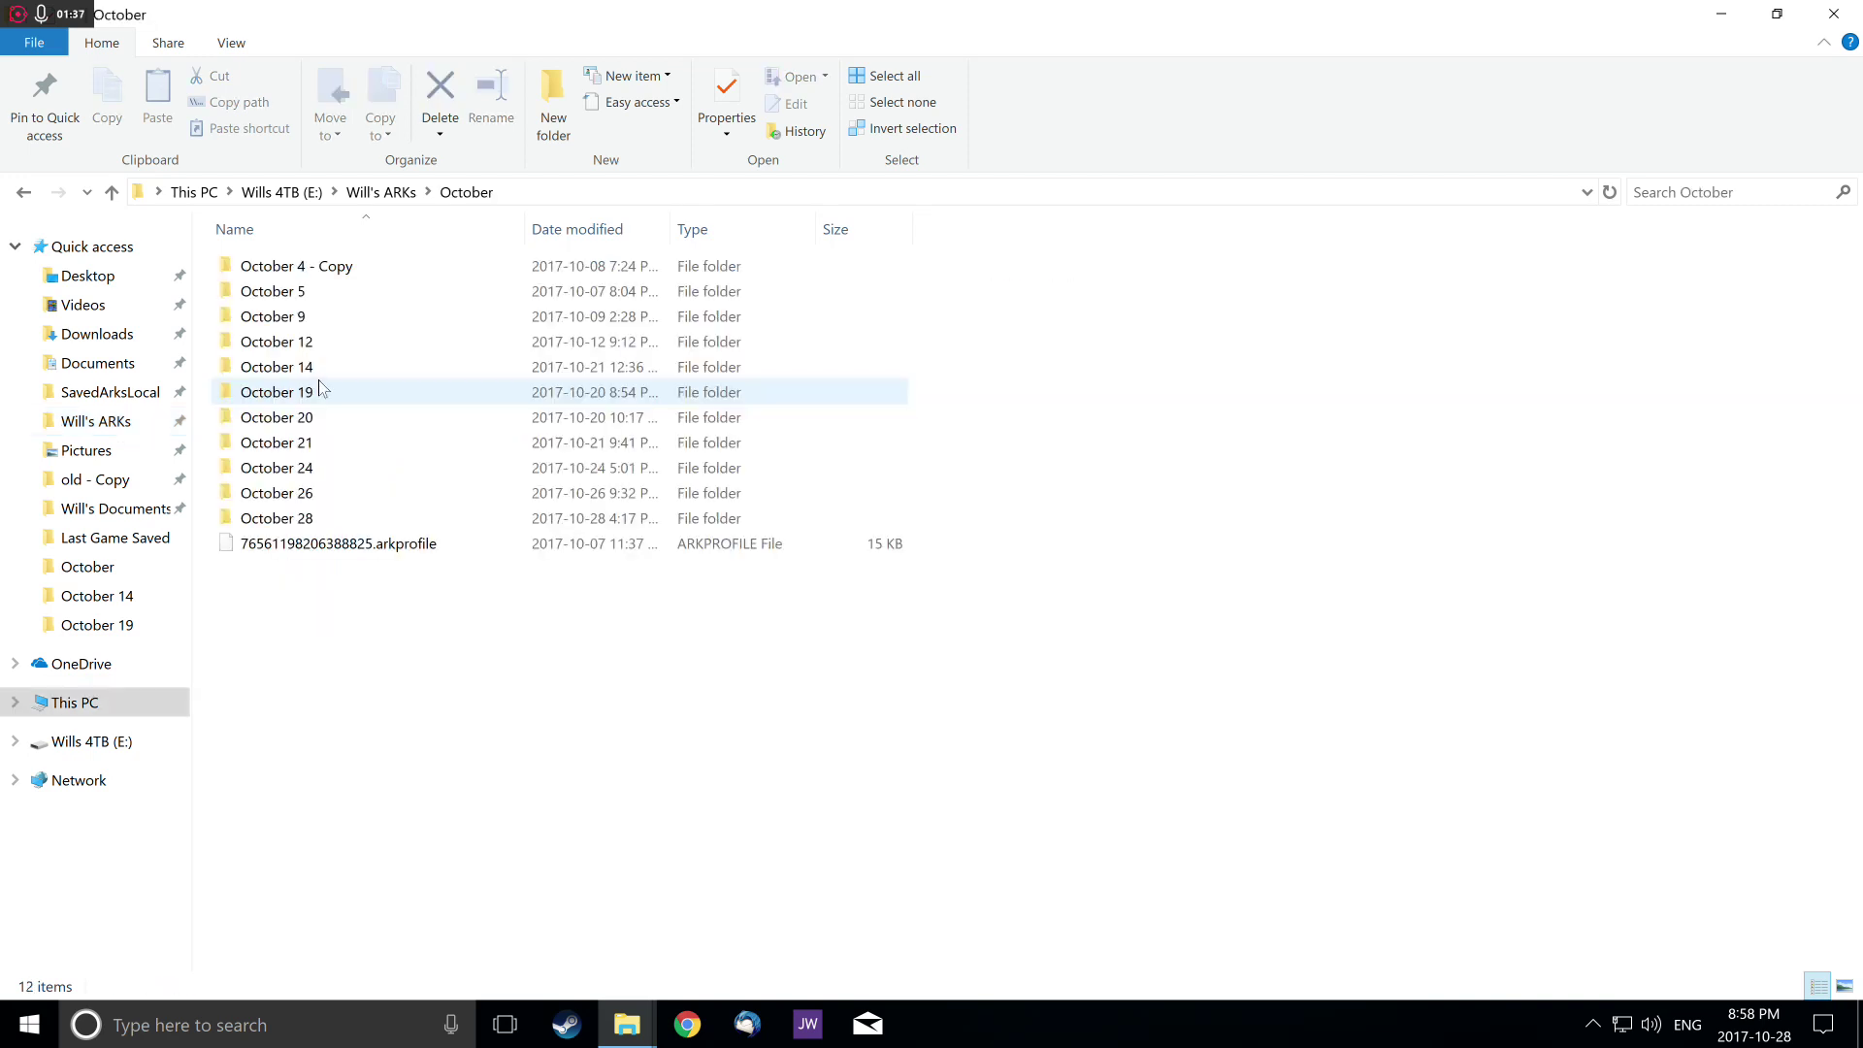
pyautogui.doubleClick(301, 522)
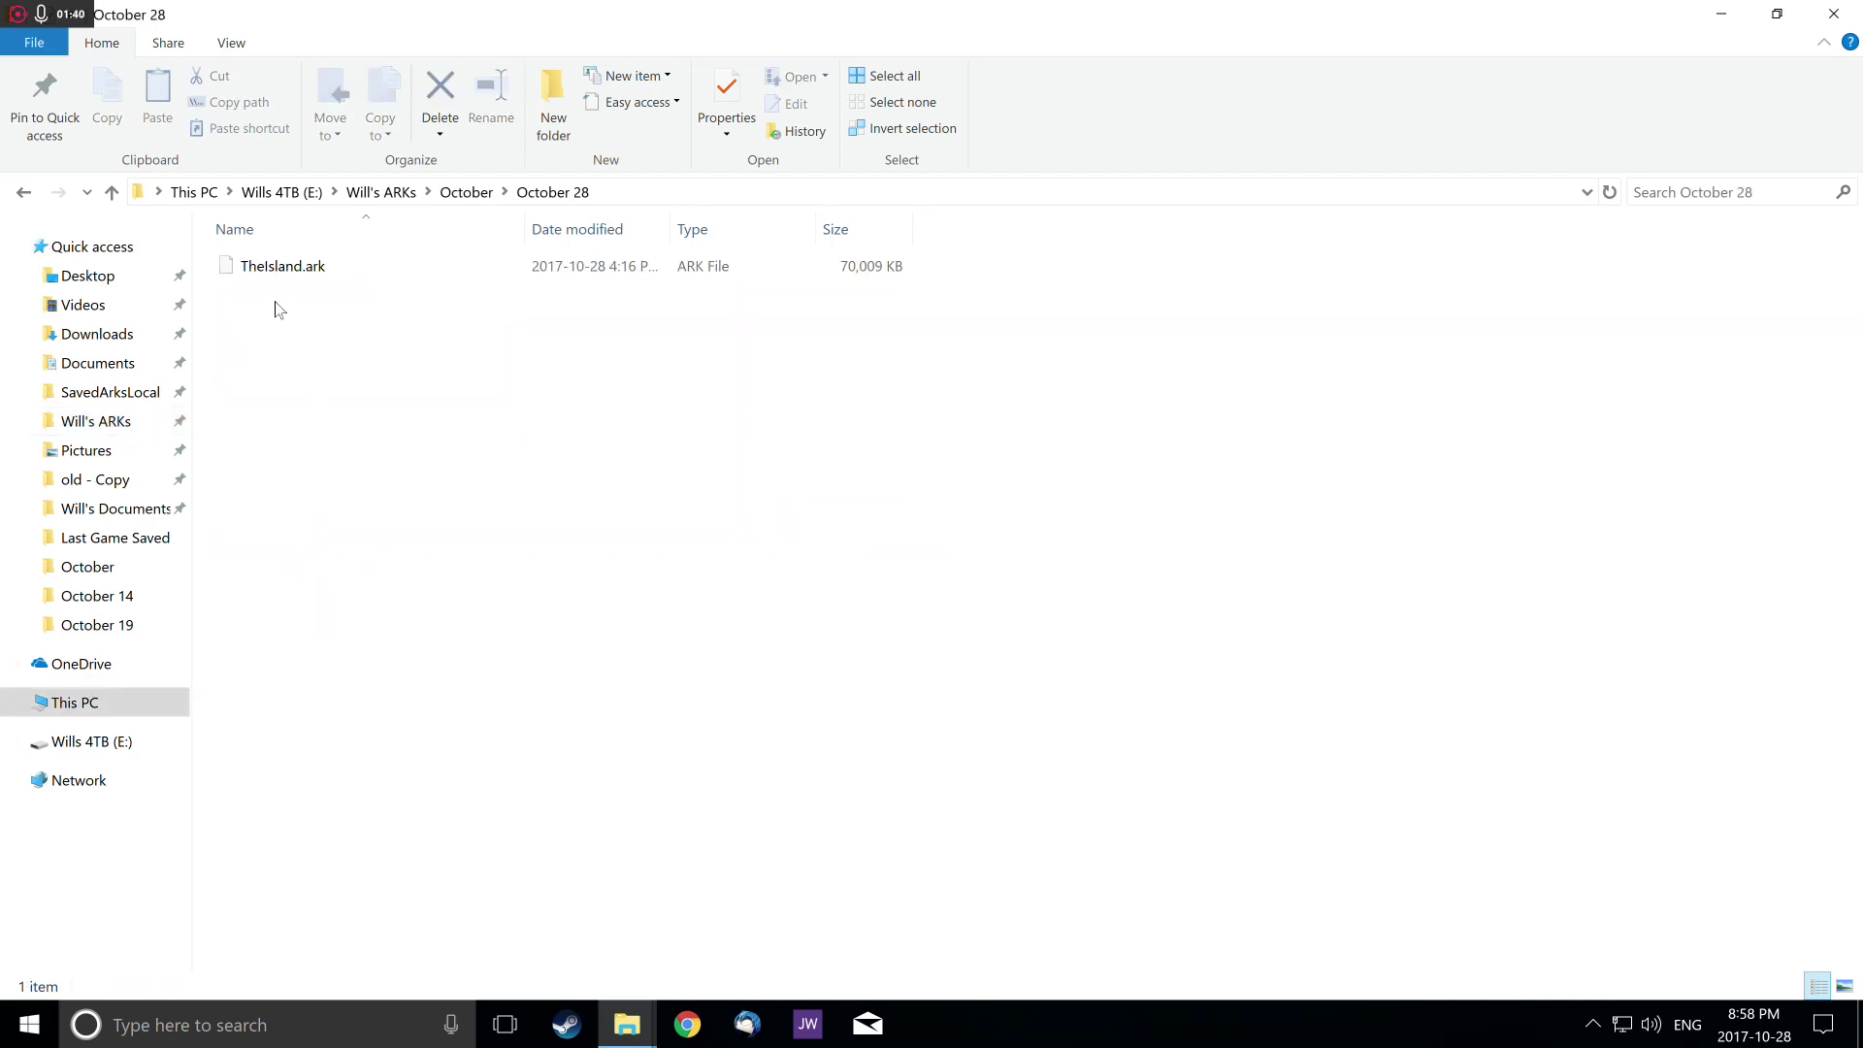
# Step: Copy the backed-up TheIsland.ark (70,009 KB), keeping its name unchanged
pyautogui.click(296, 276)
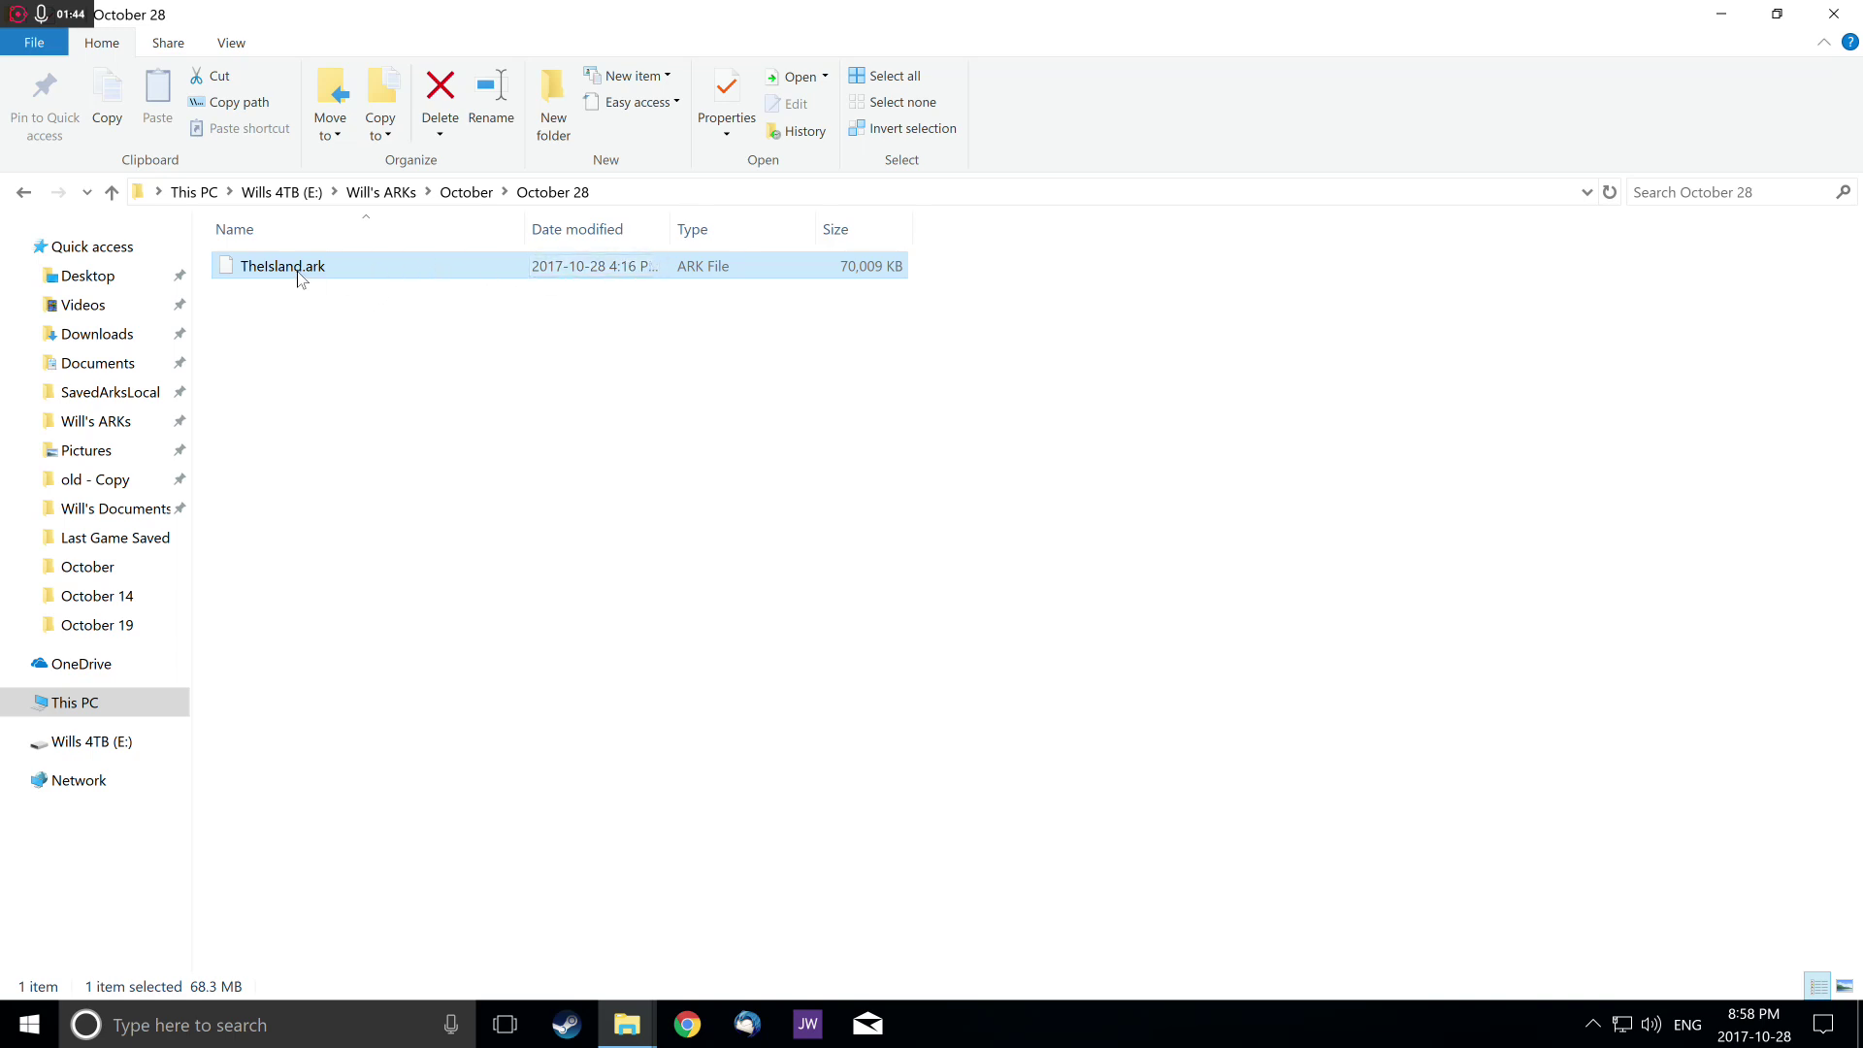
pyautogui.press('F2')
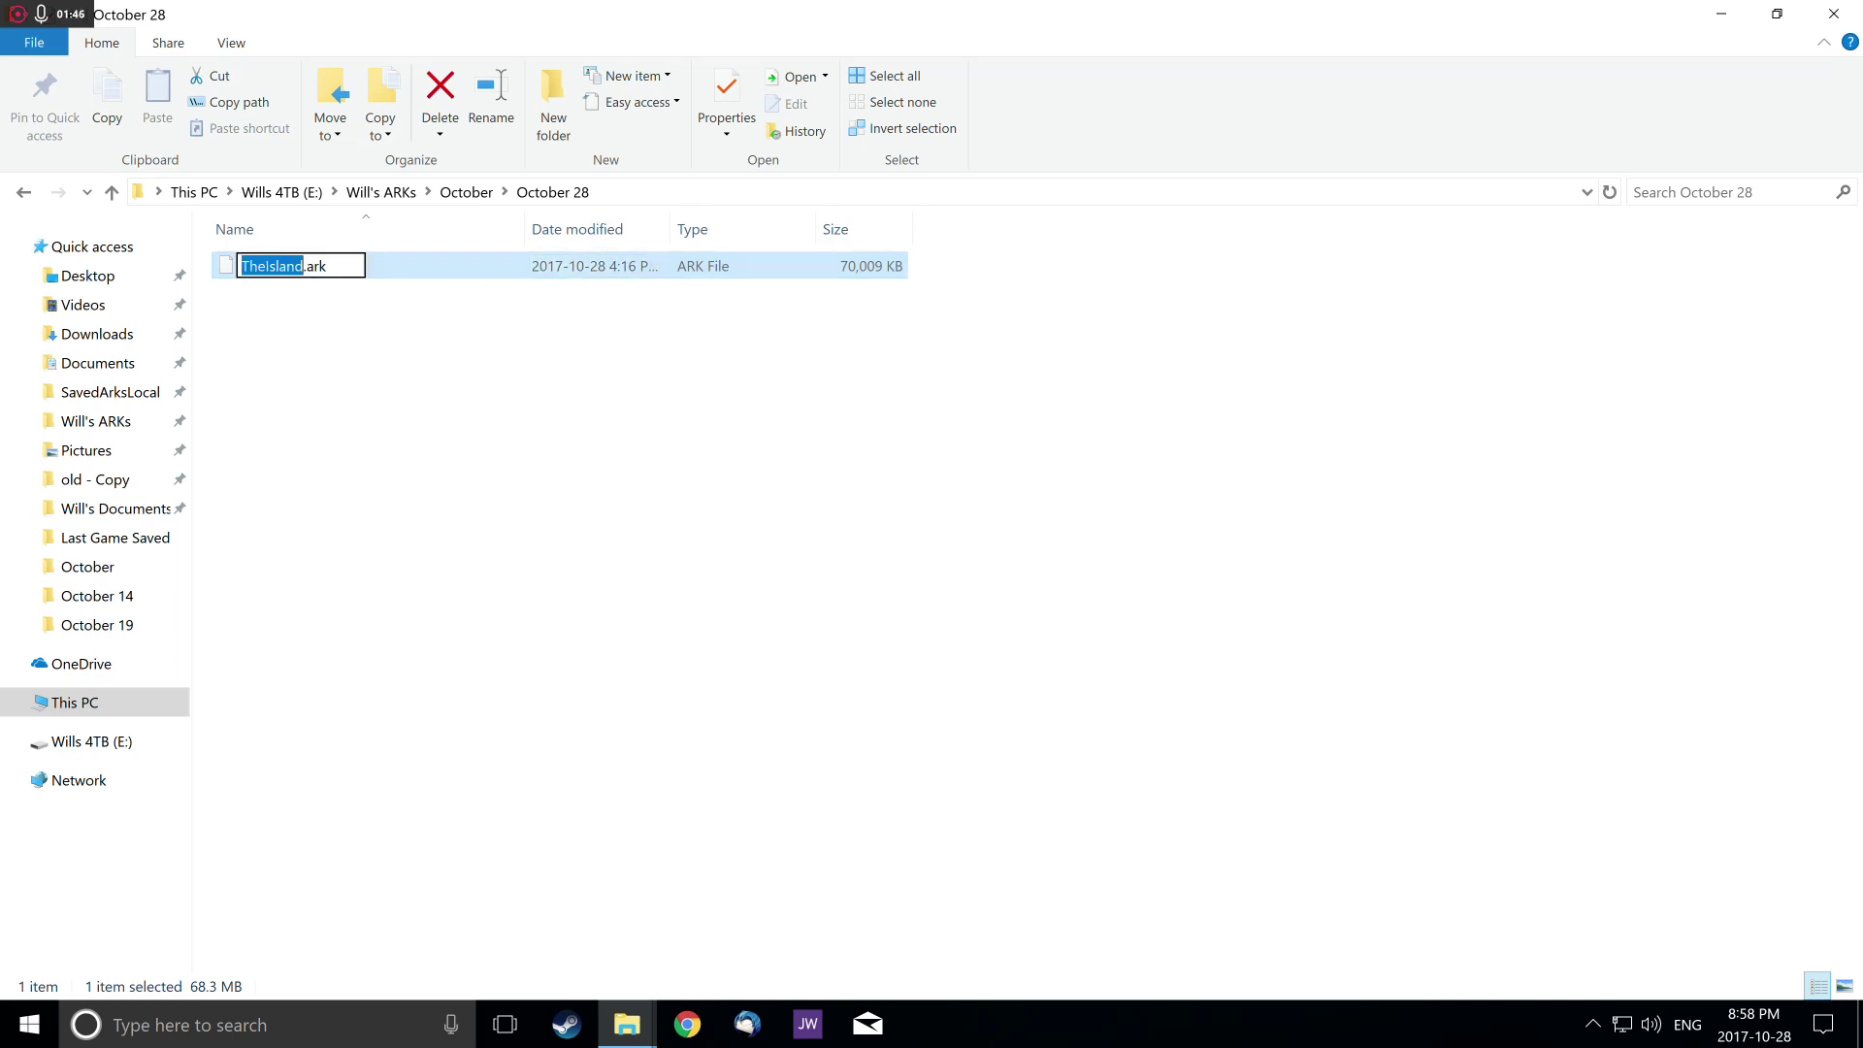
pyautogui.click(346, 355)
pyautogui.click(294, 274)
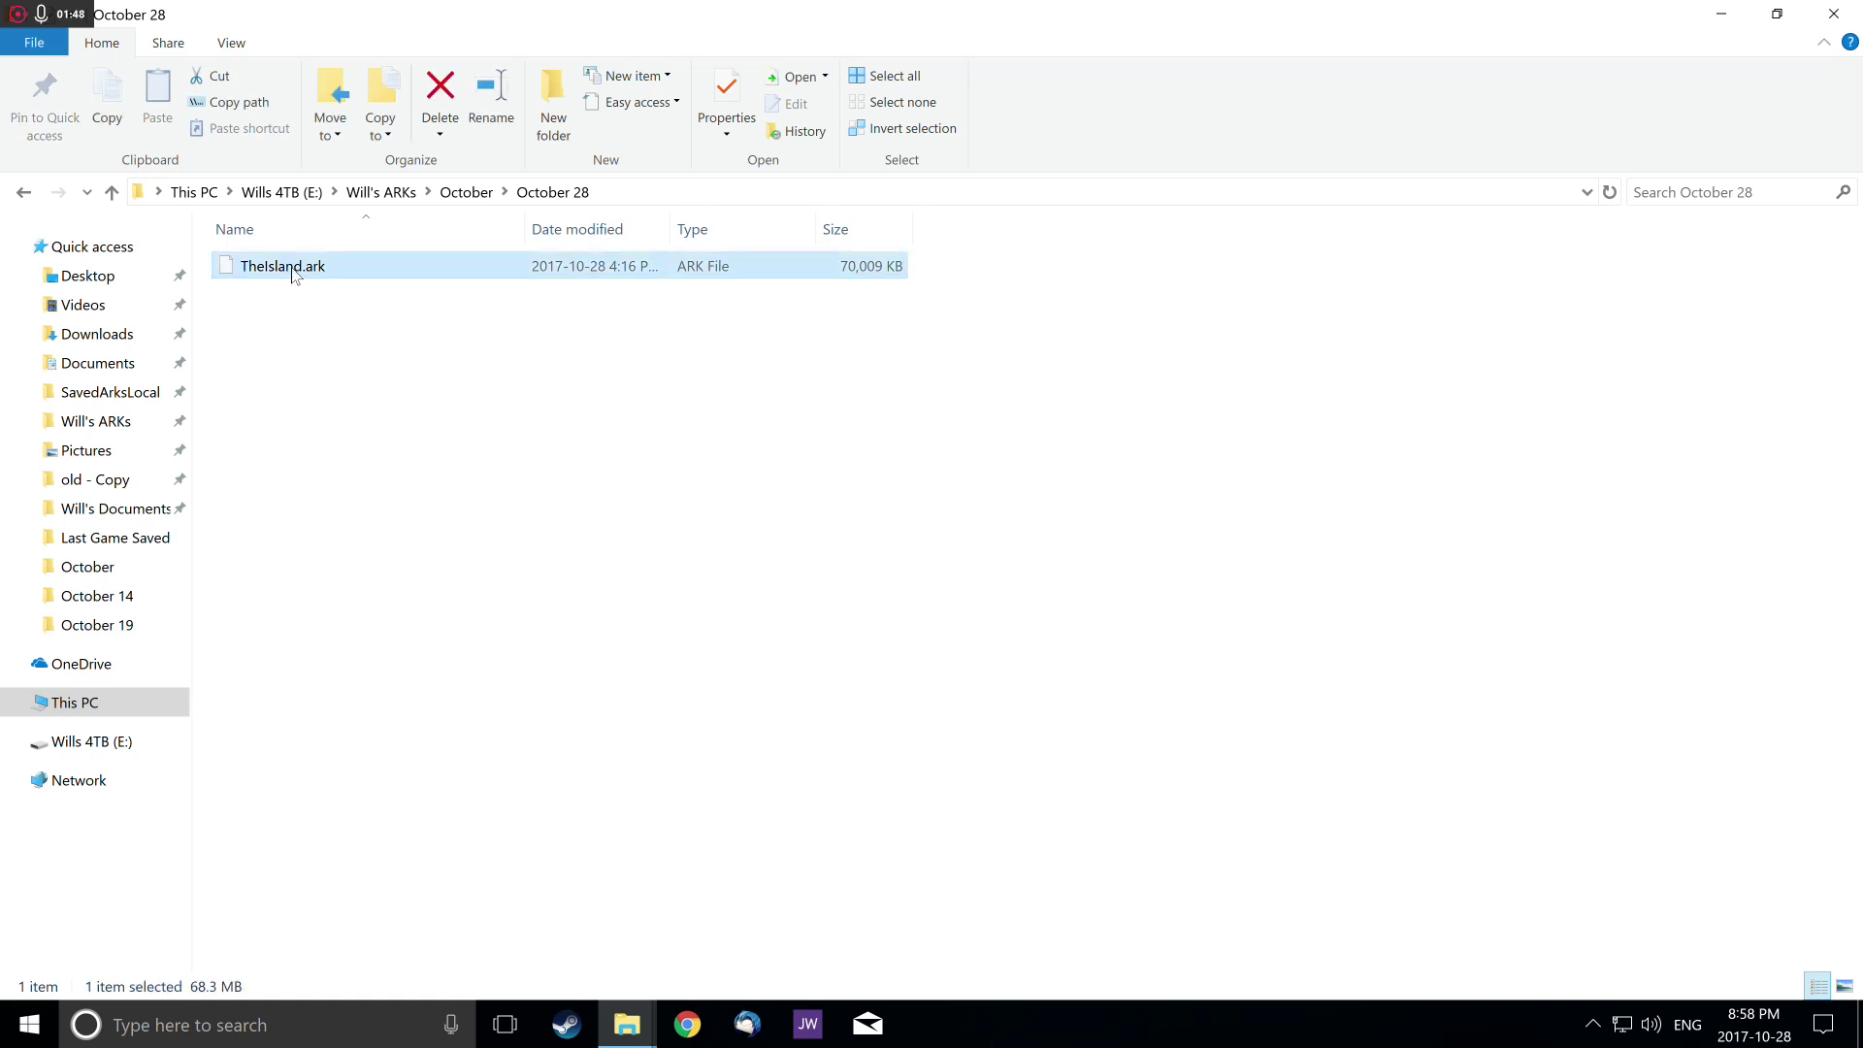
pyautogui.rightClick(294, 275)
pyautogui.click(313, 479)
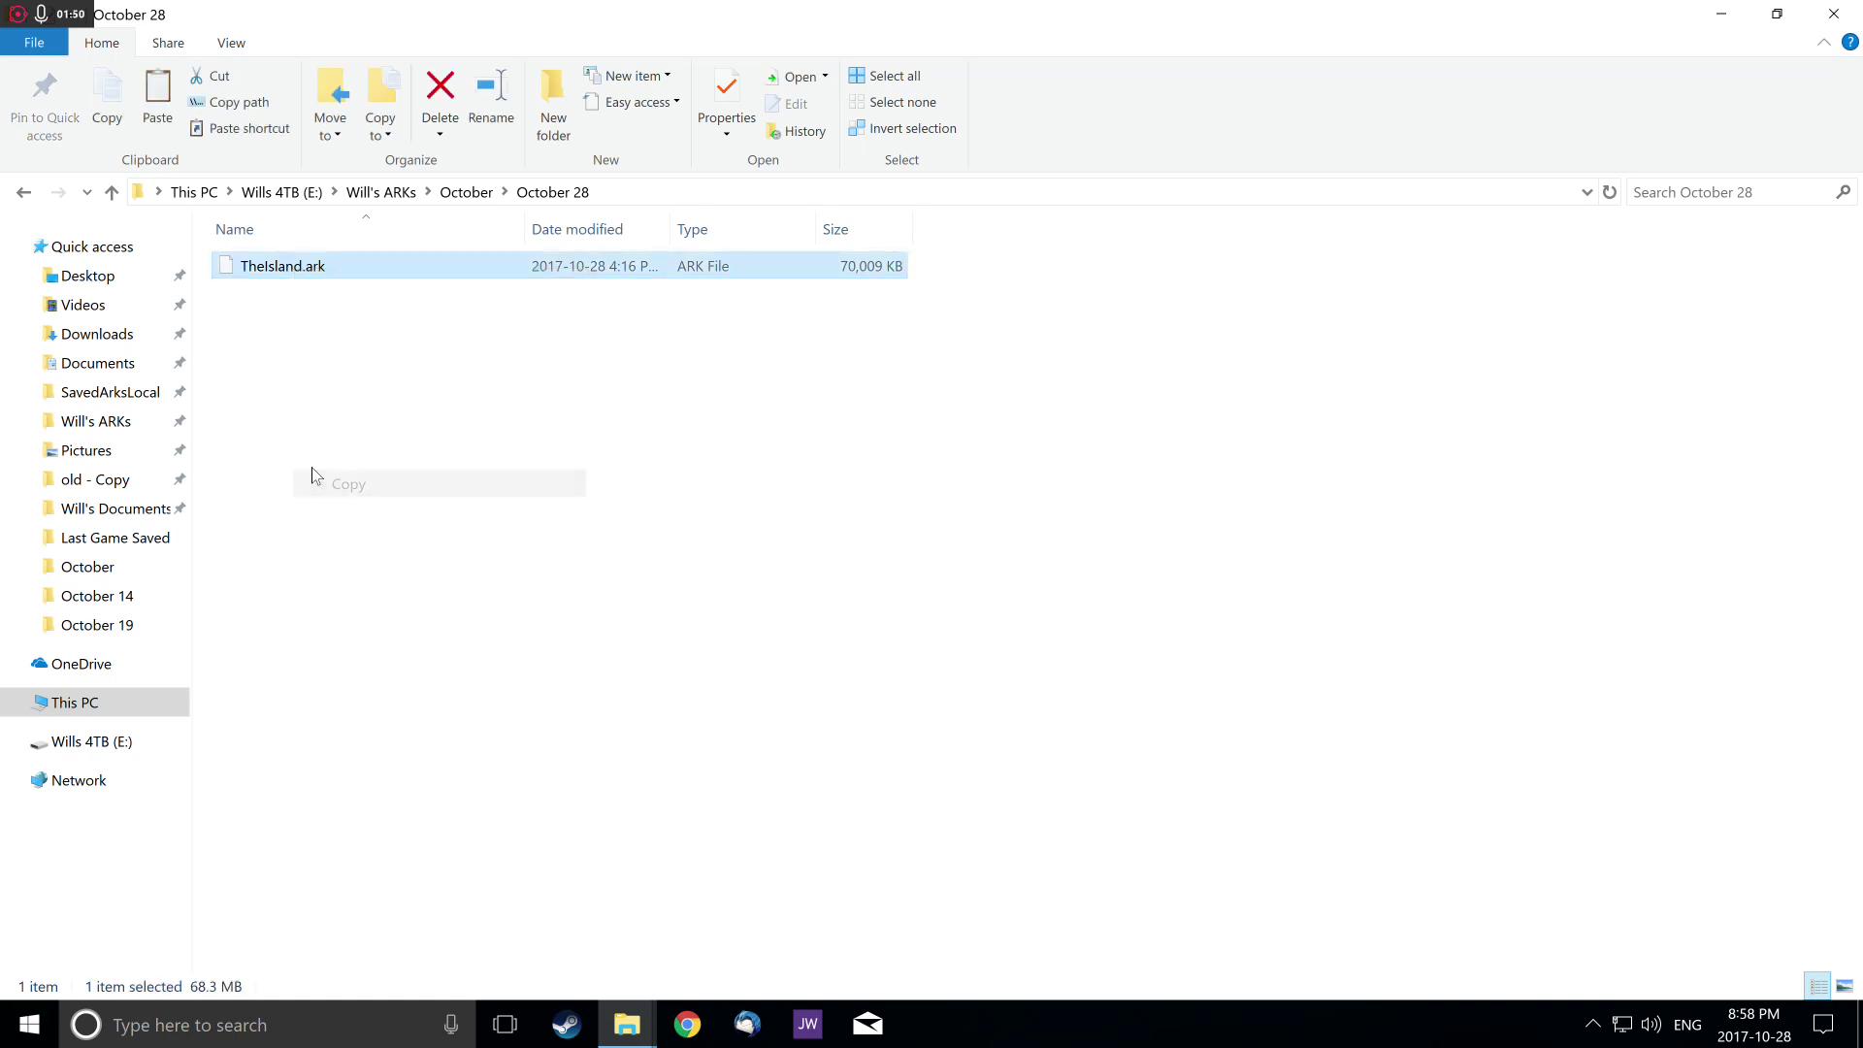
# Step: Paste the copied TheIsland.ark into SavedArksLocal, which lists 29 items again
pyautogui.click(109, 393)
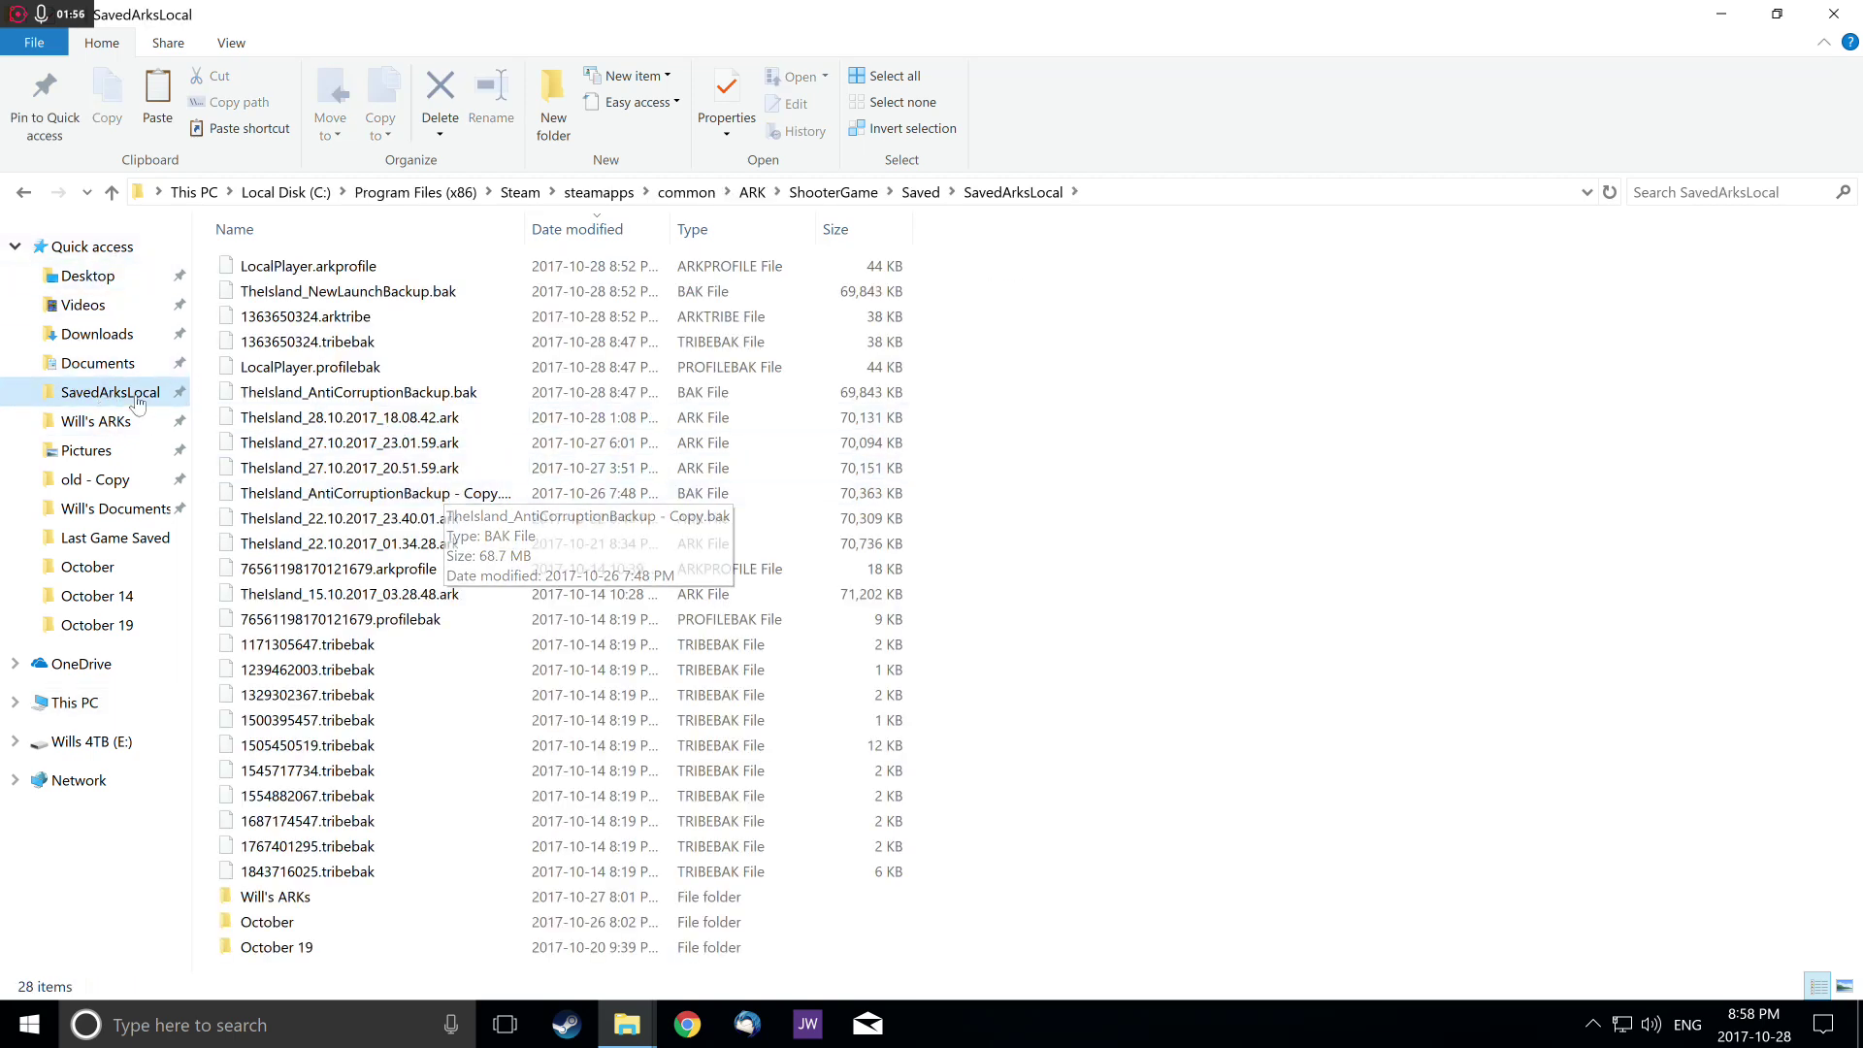
pyautogui.click(970, 388)
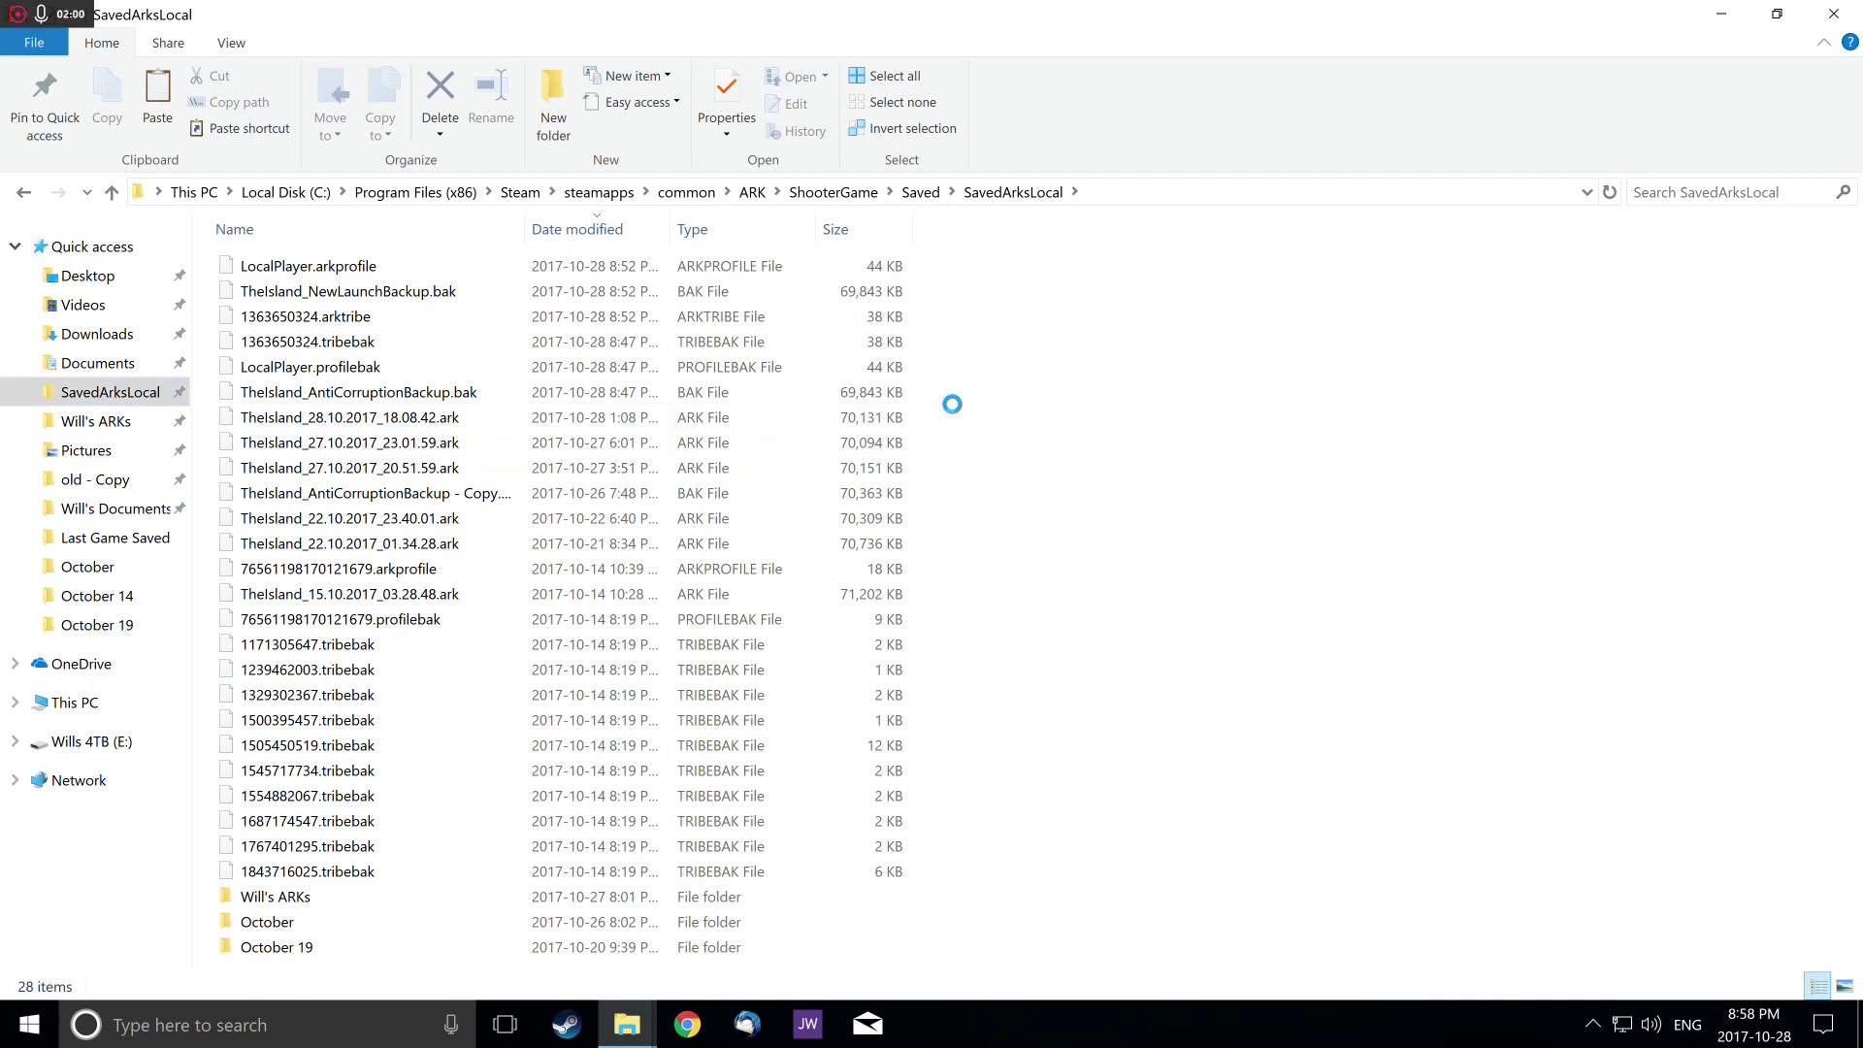
pyautogui.rightClick(954, 415)
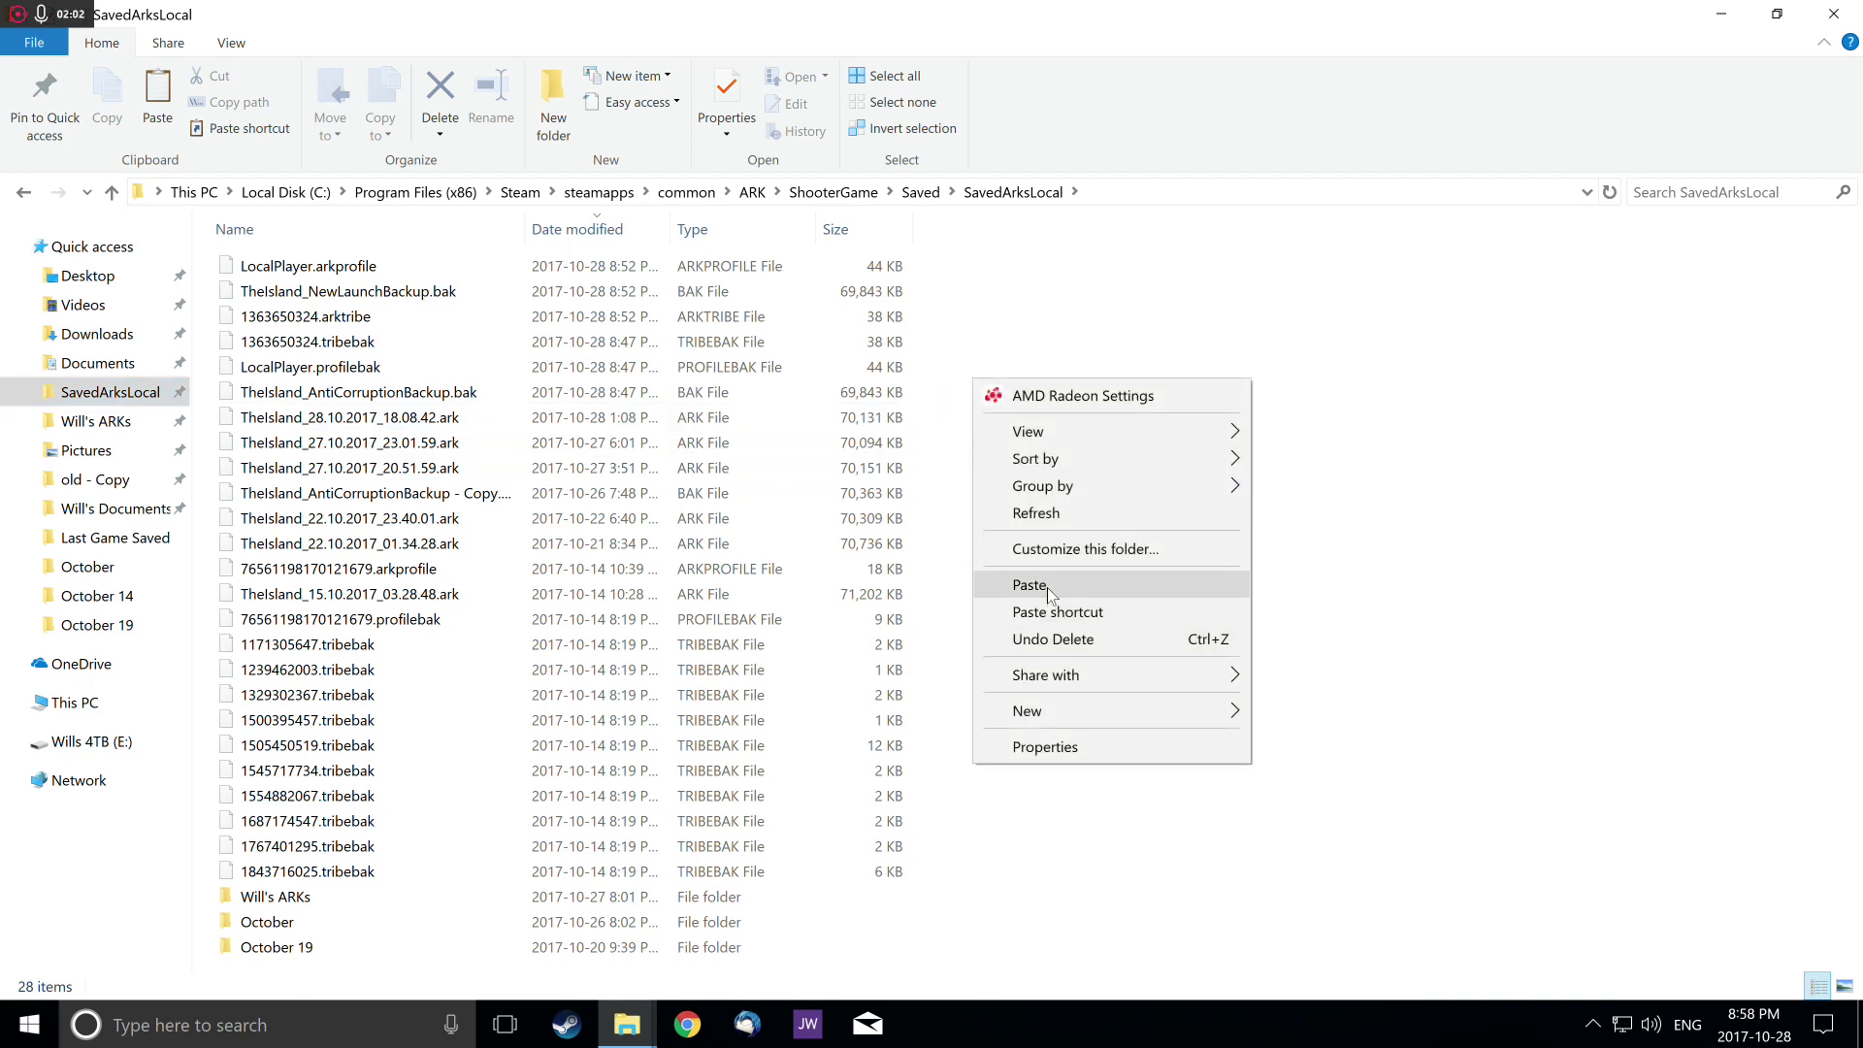
pyautogui.click(990, 303)
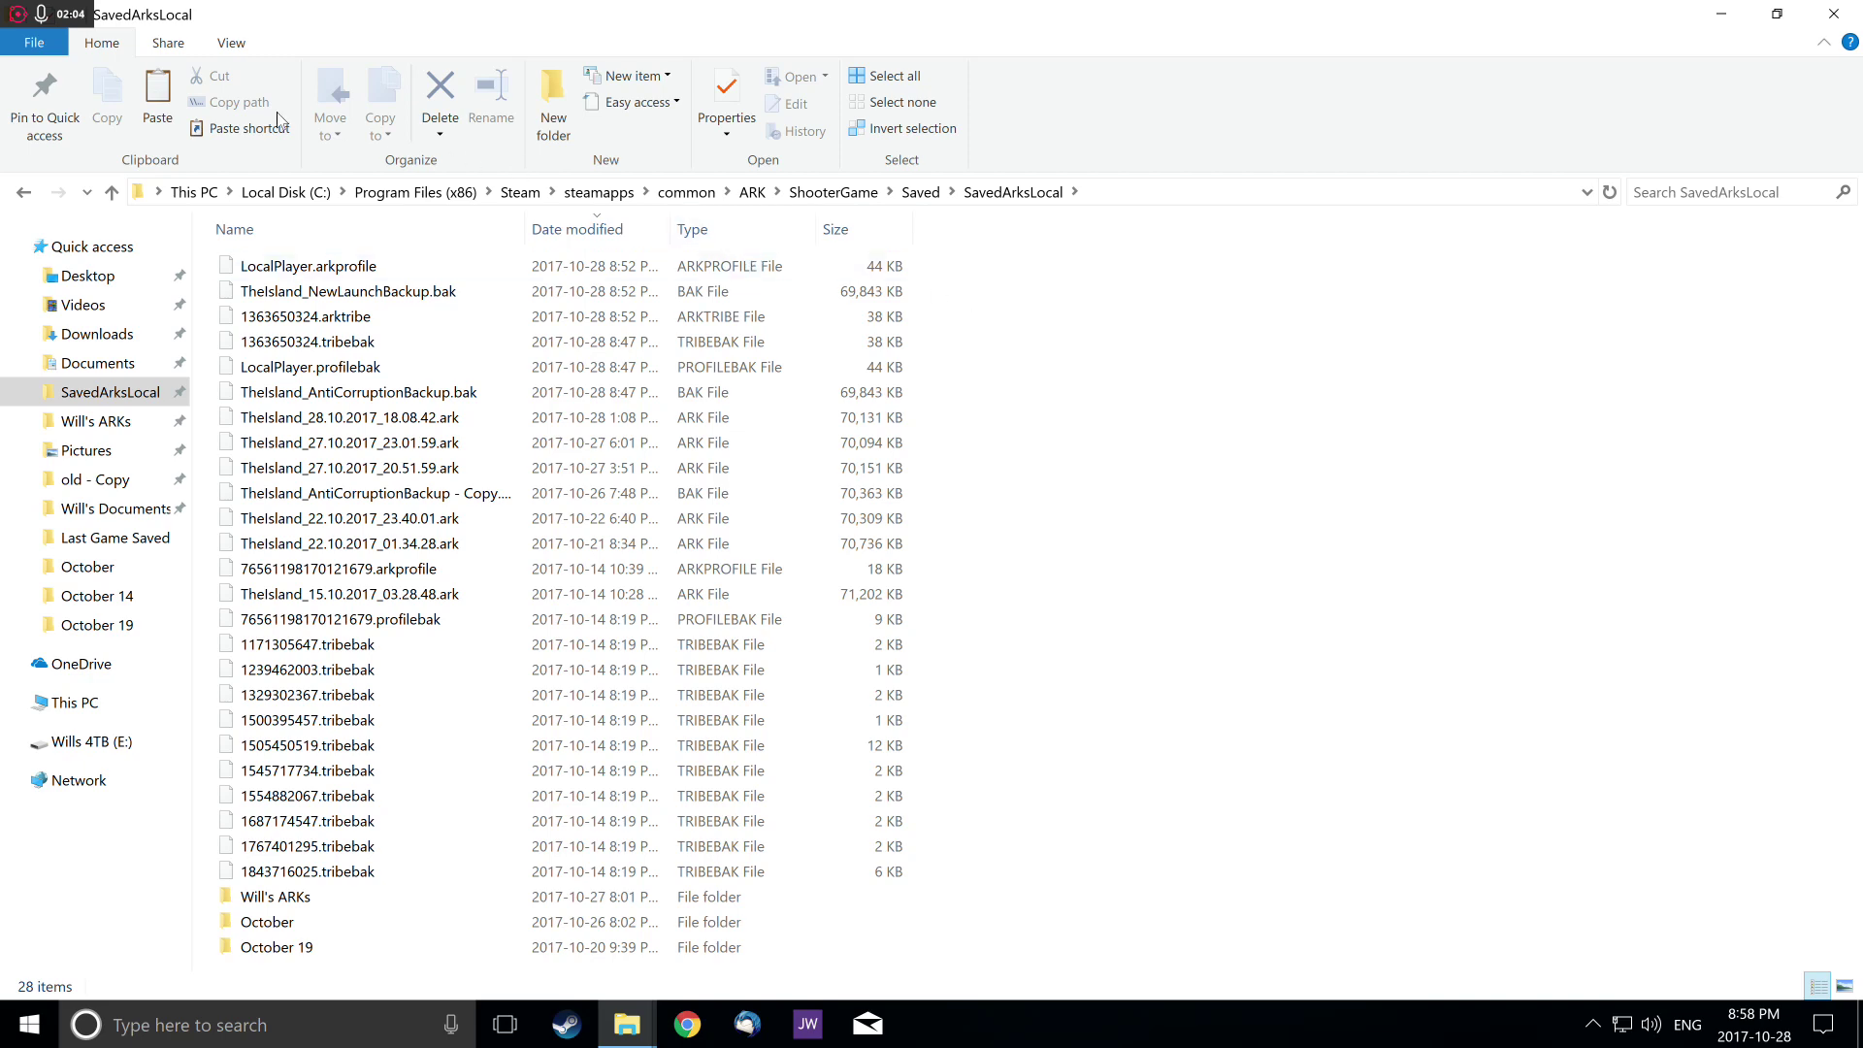
pyautogui.click(183, 119)
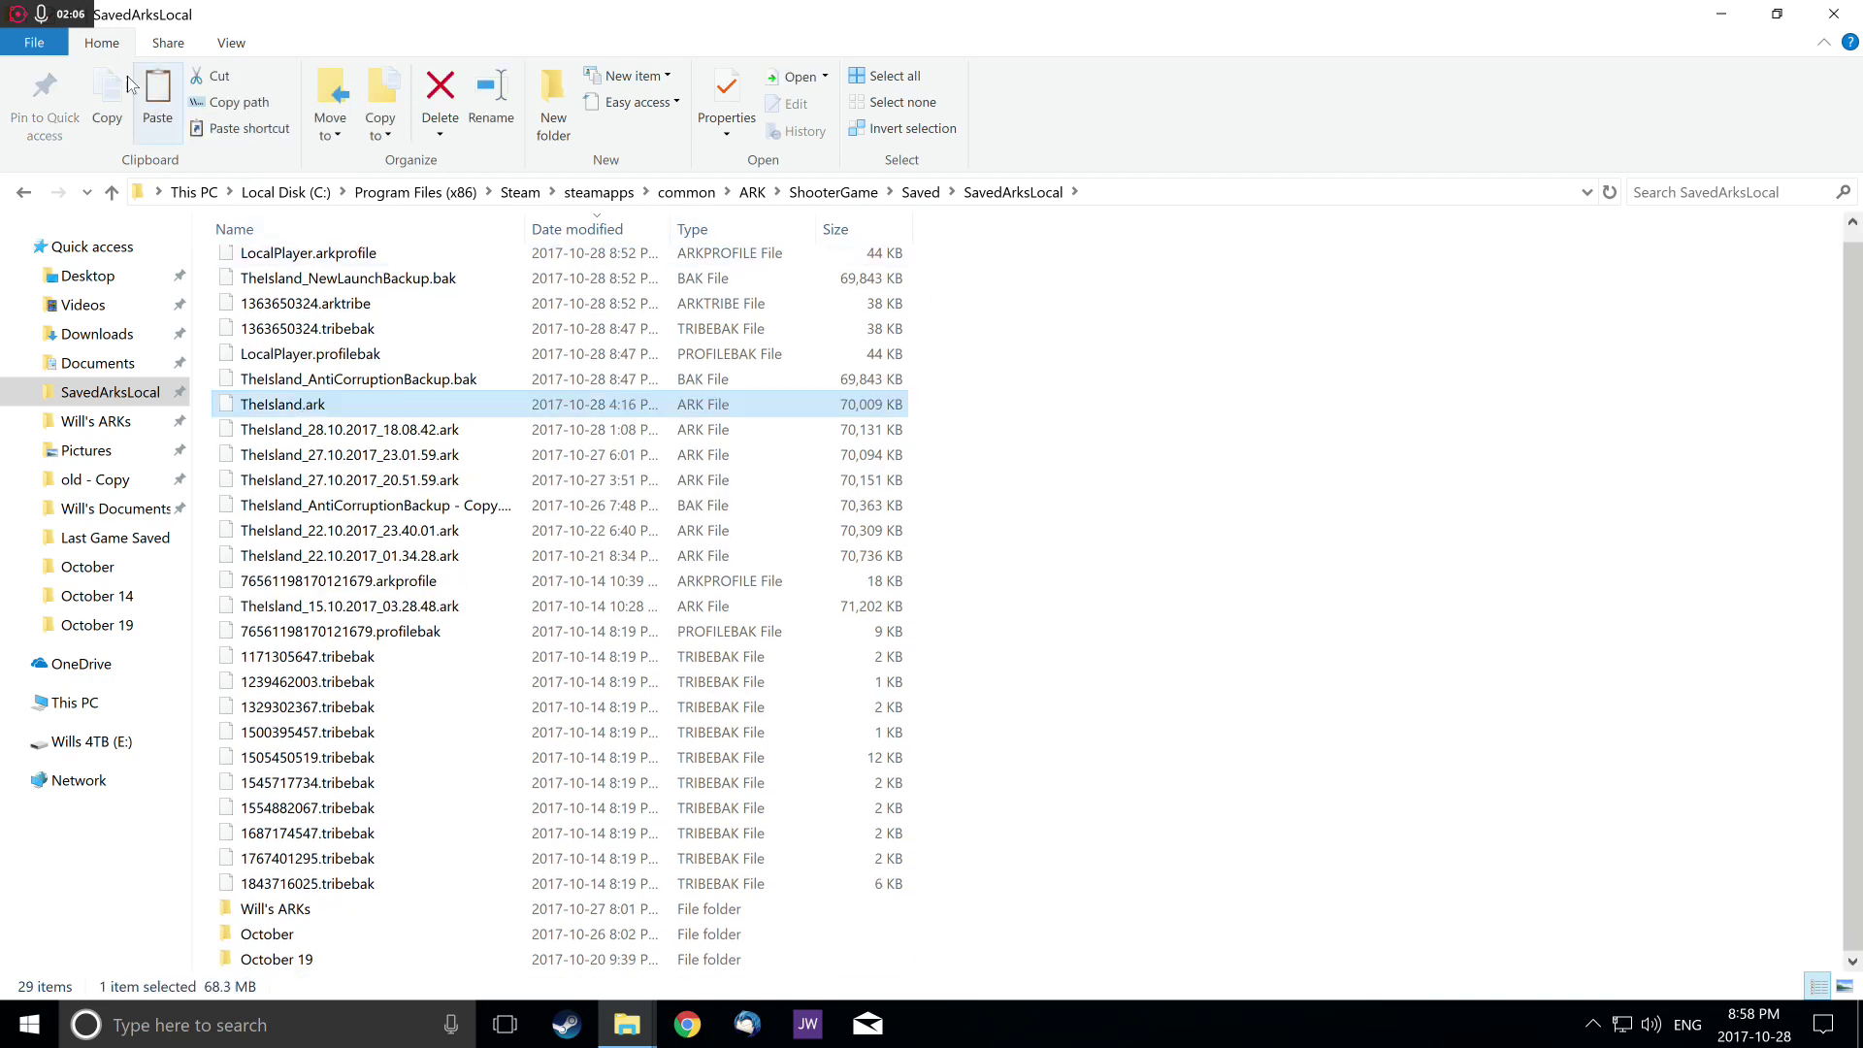
pyautogui.click(55, 45)
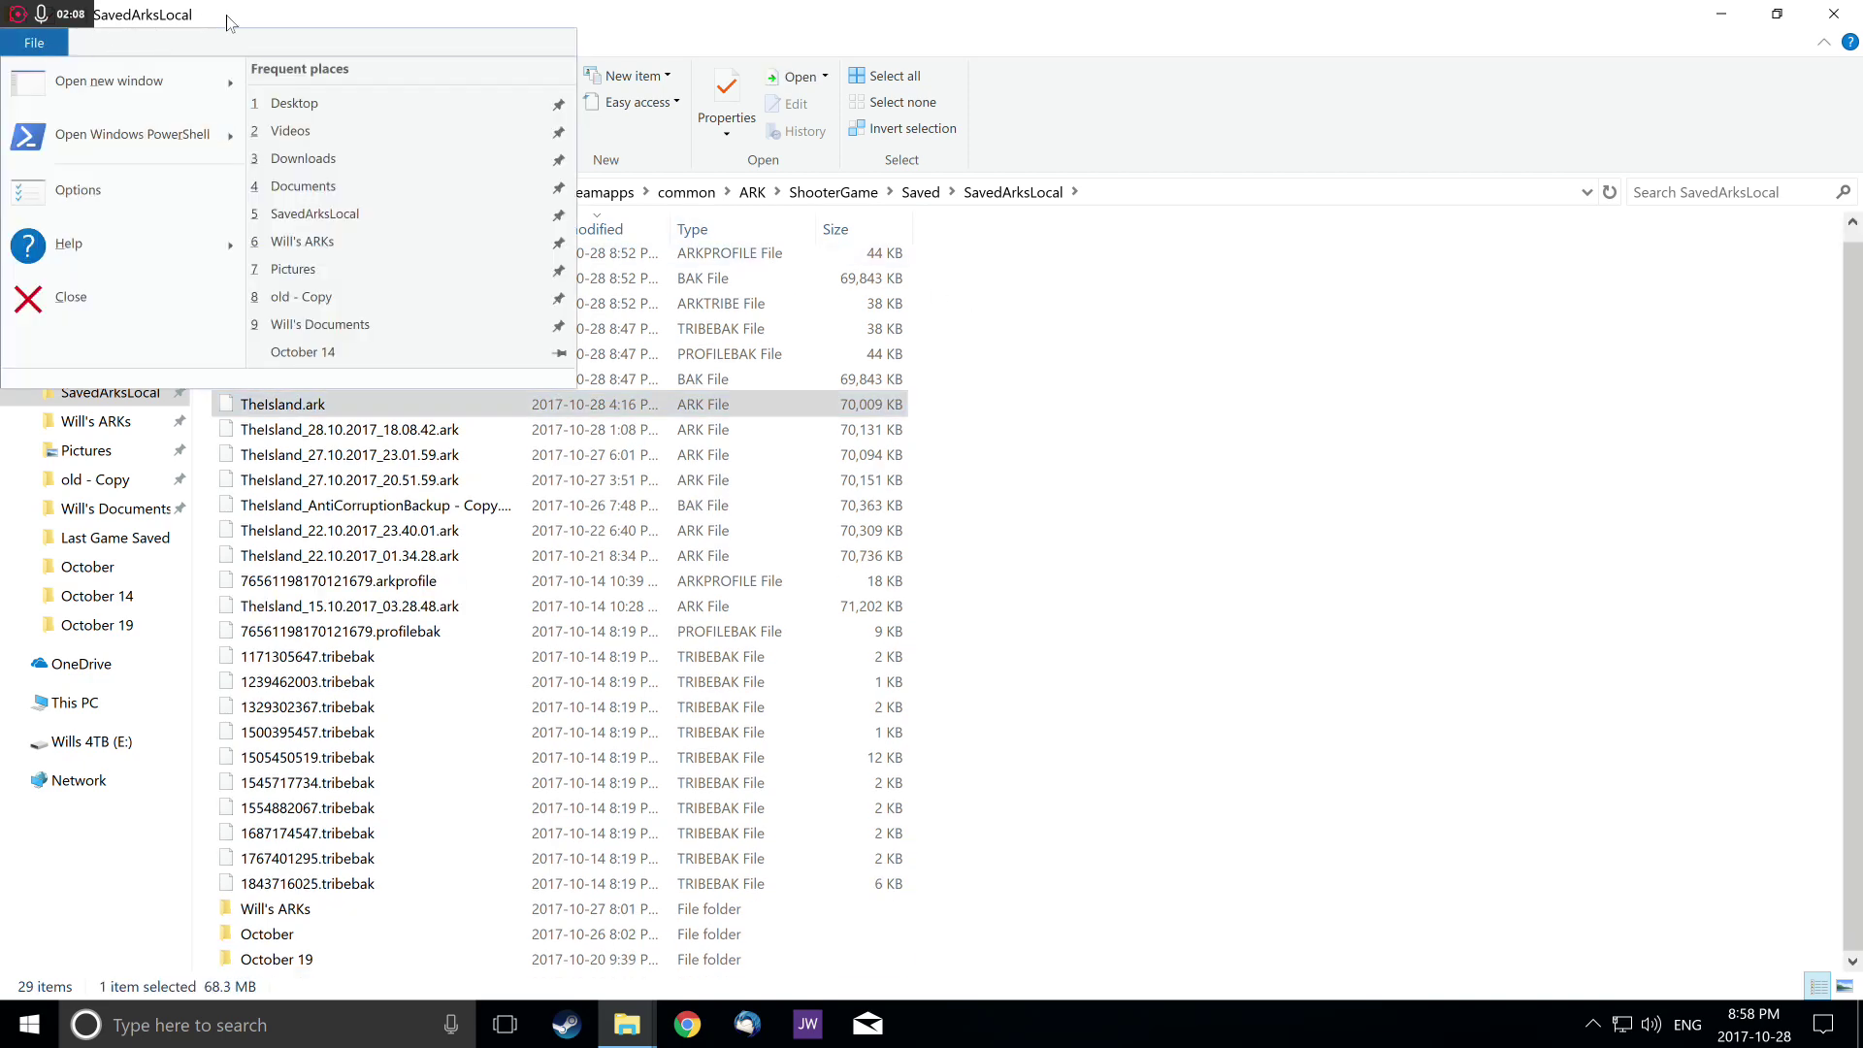
pyautogui.click(346, 9)
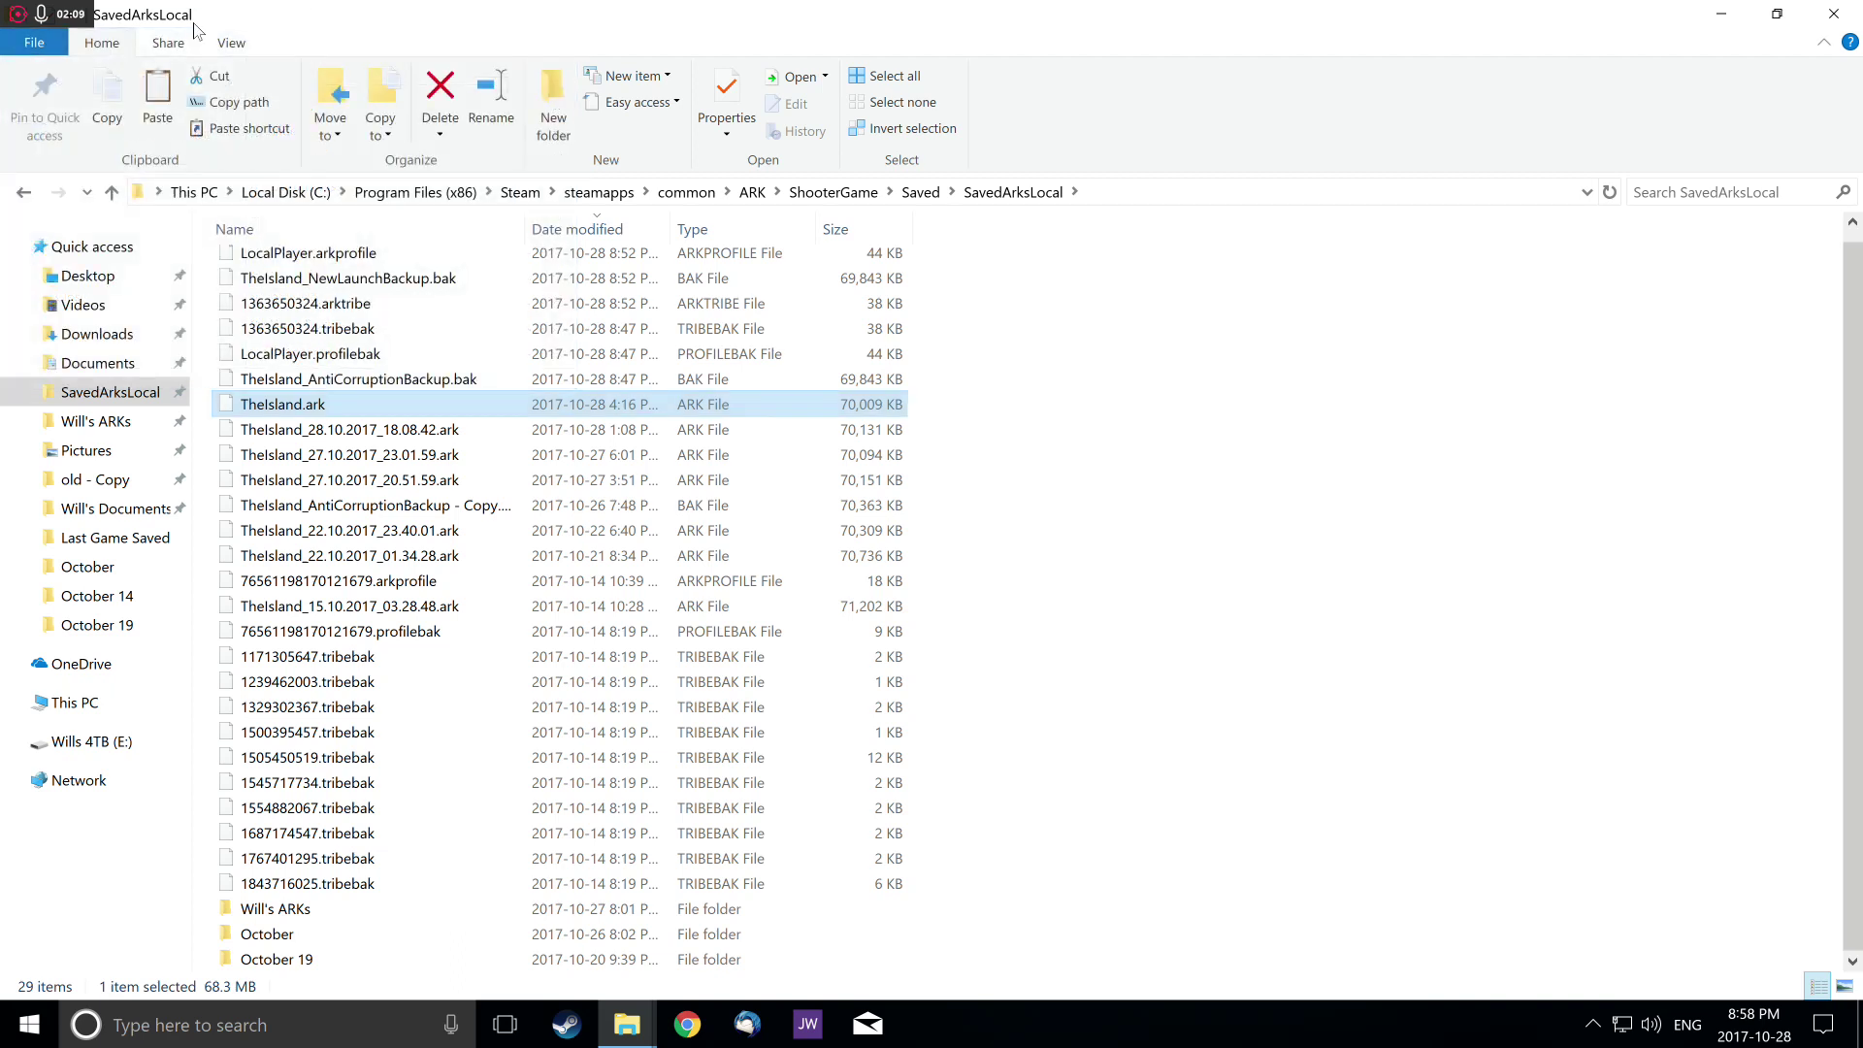
pyautogui.scroll(-1, 136, 47)
pyautogui.click(115, 43)
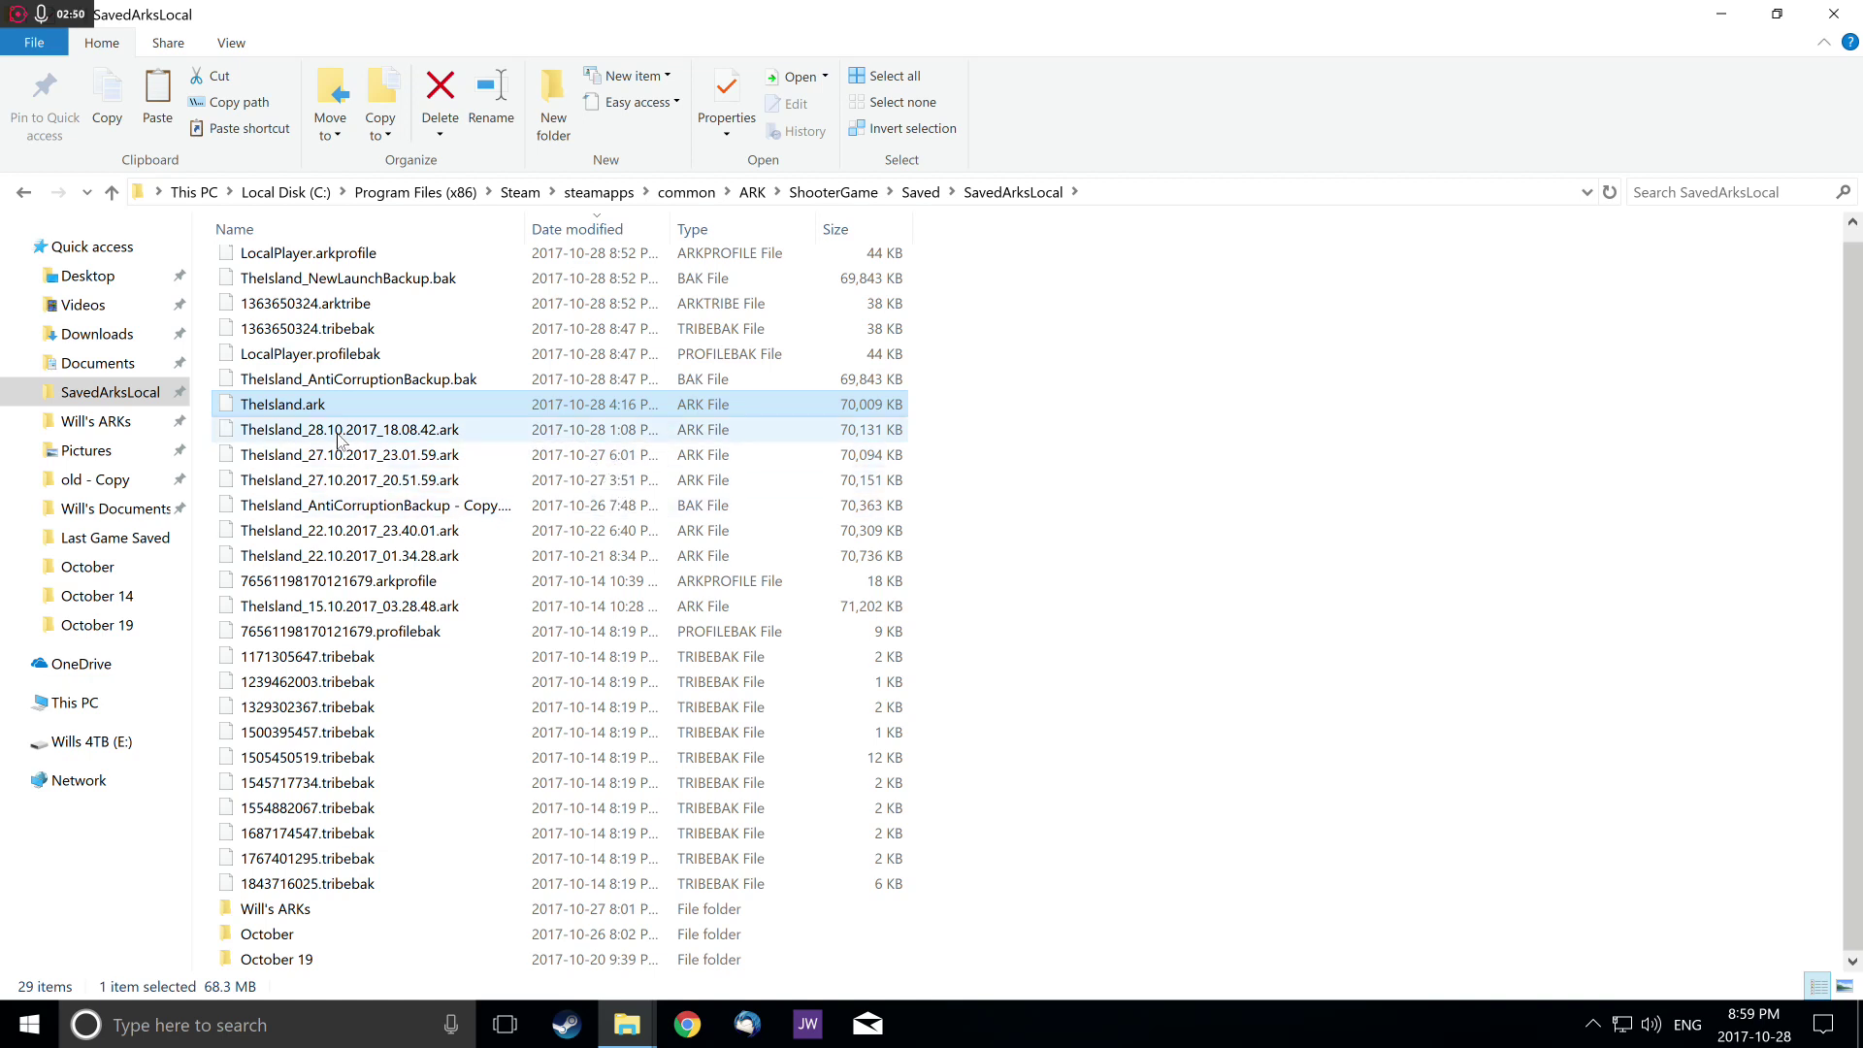
pyautogui.click(306, 436)
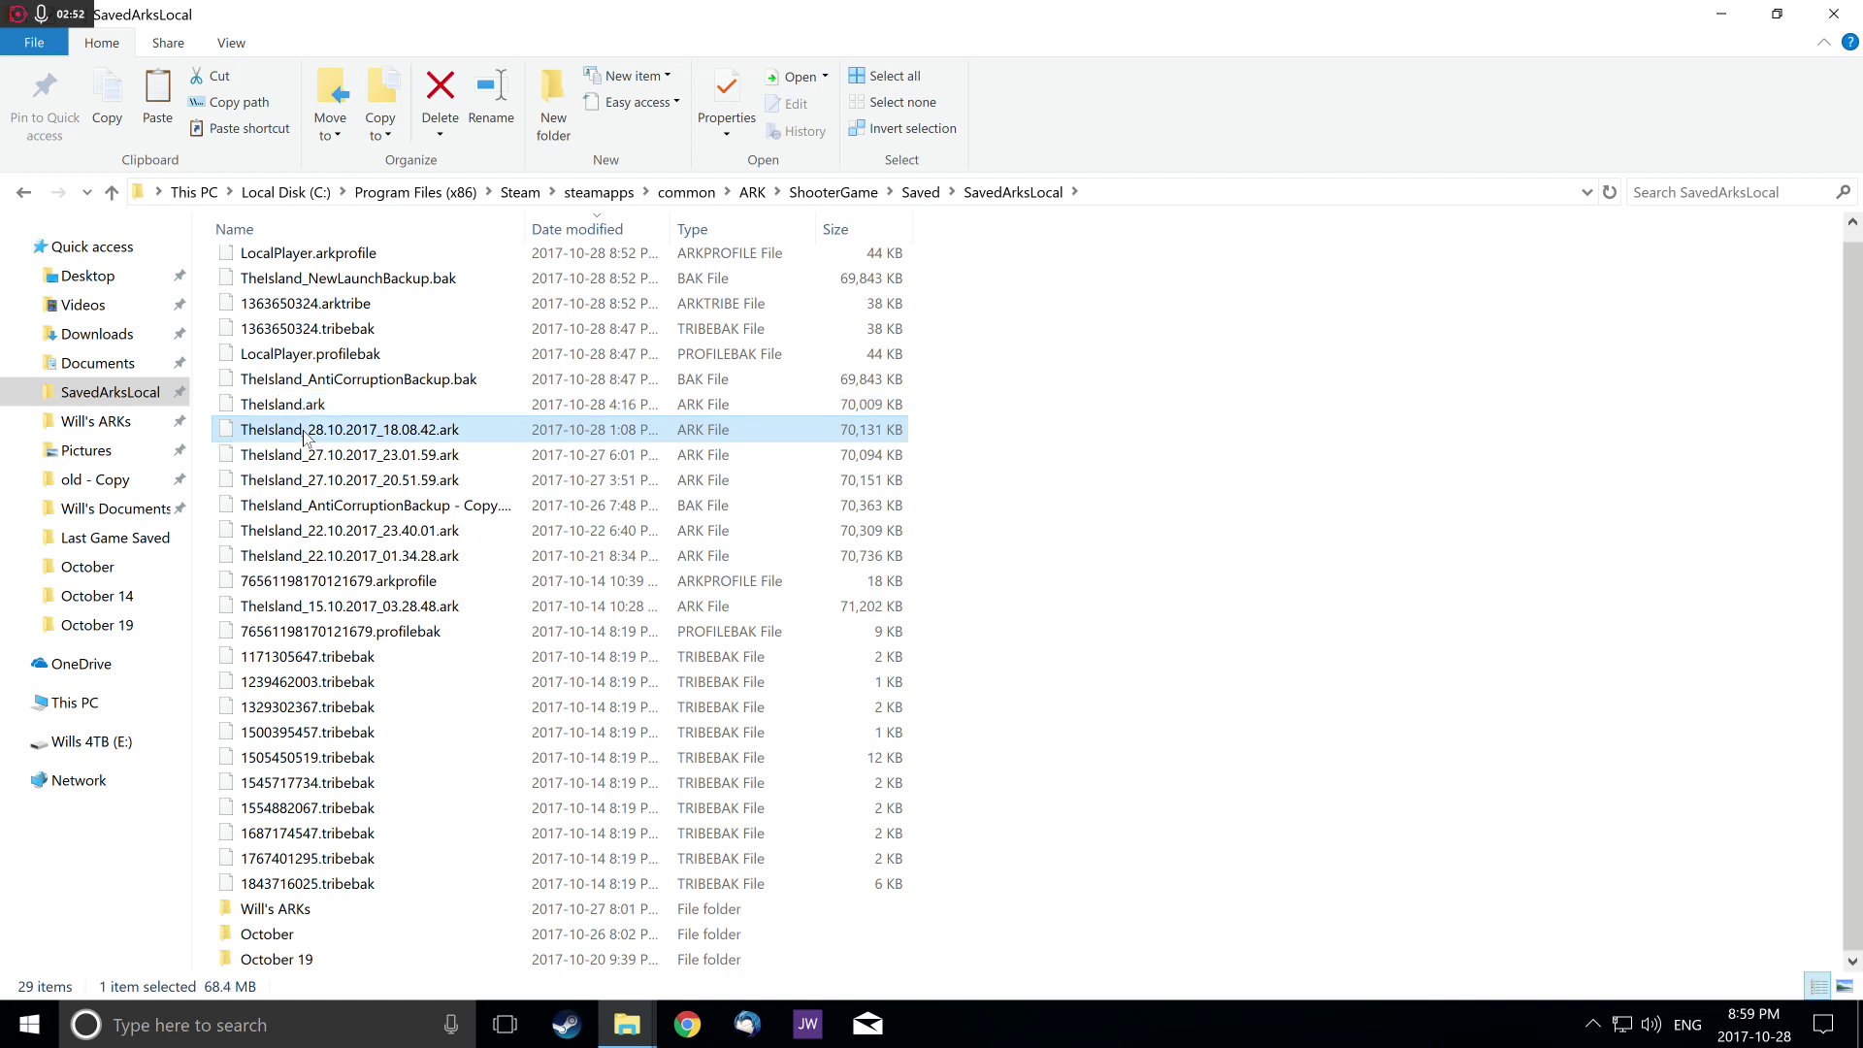
pyautogui.click(306, 435)
pyautogui.click(306, 435)
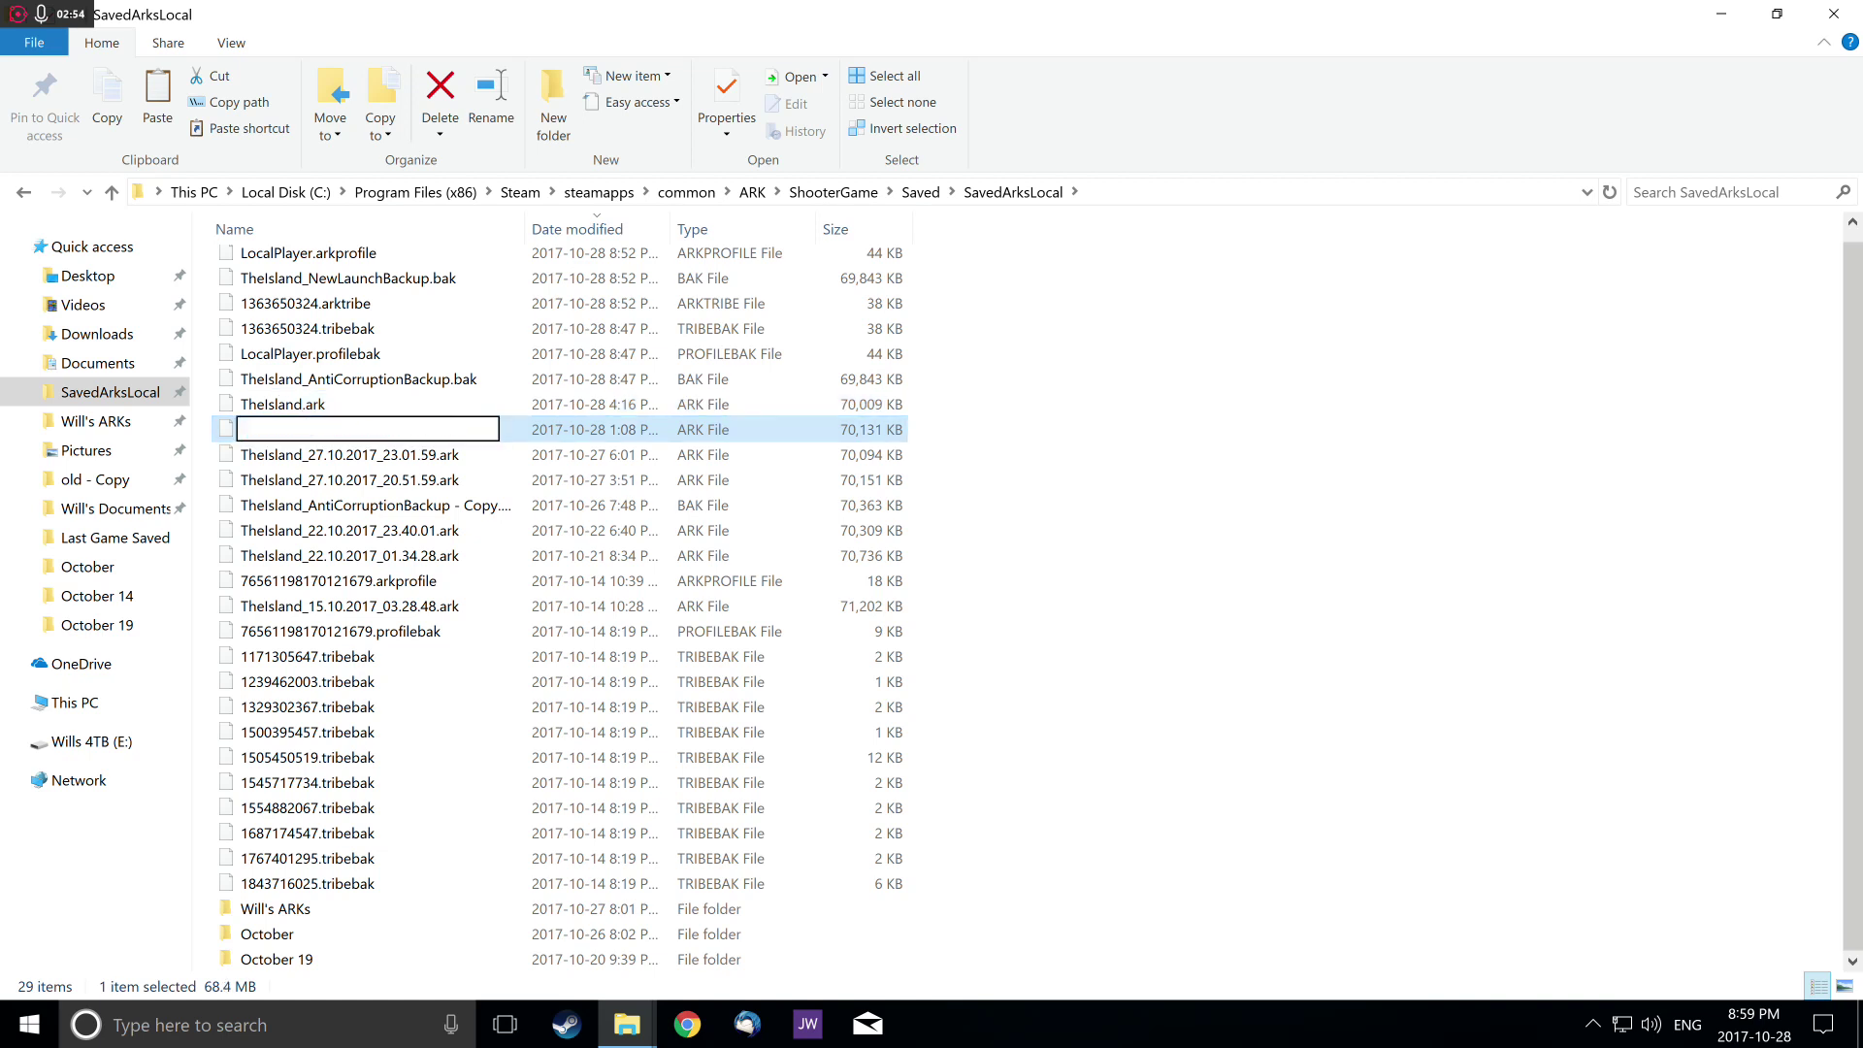
pyautogui.hotkey('ctrl', 'a')
pyautogui.press('BackSpace')
pyautogui.hotkey('ctrl', 'z')
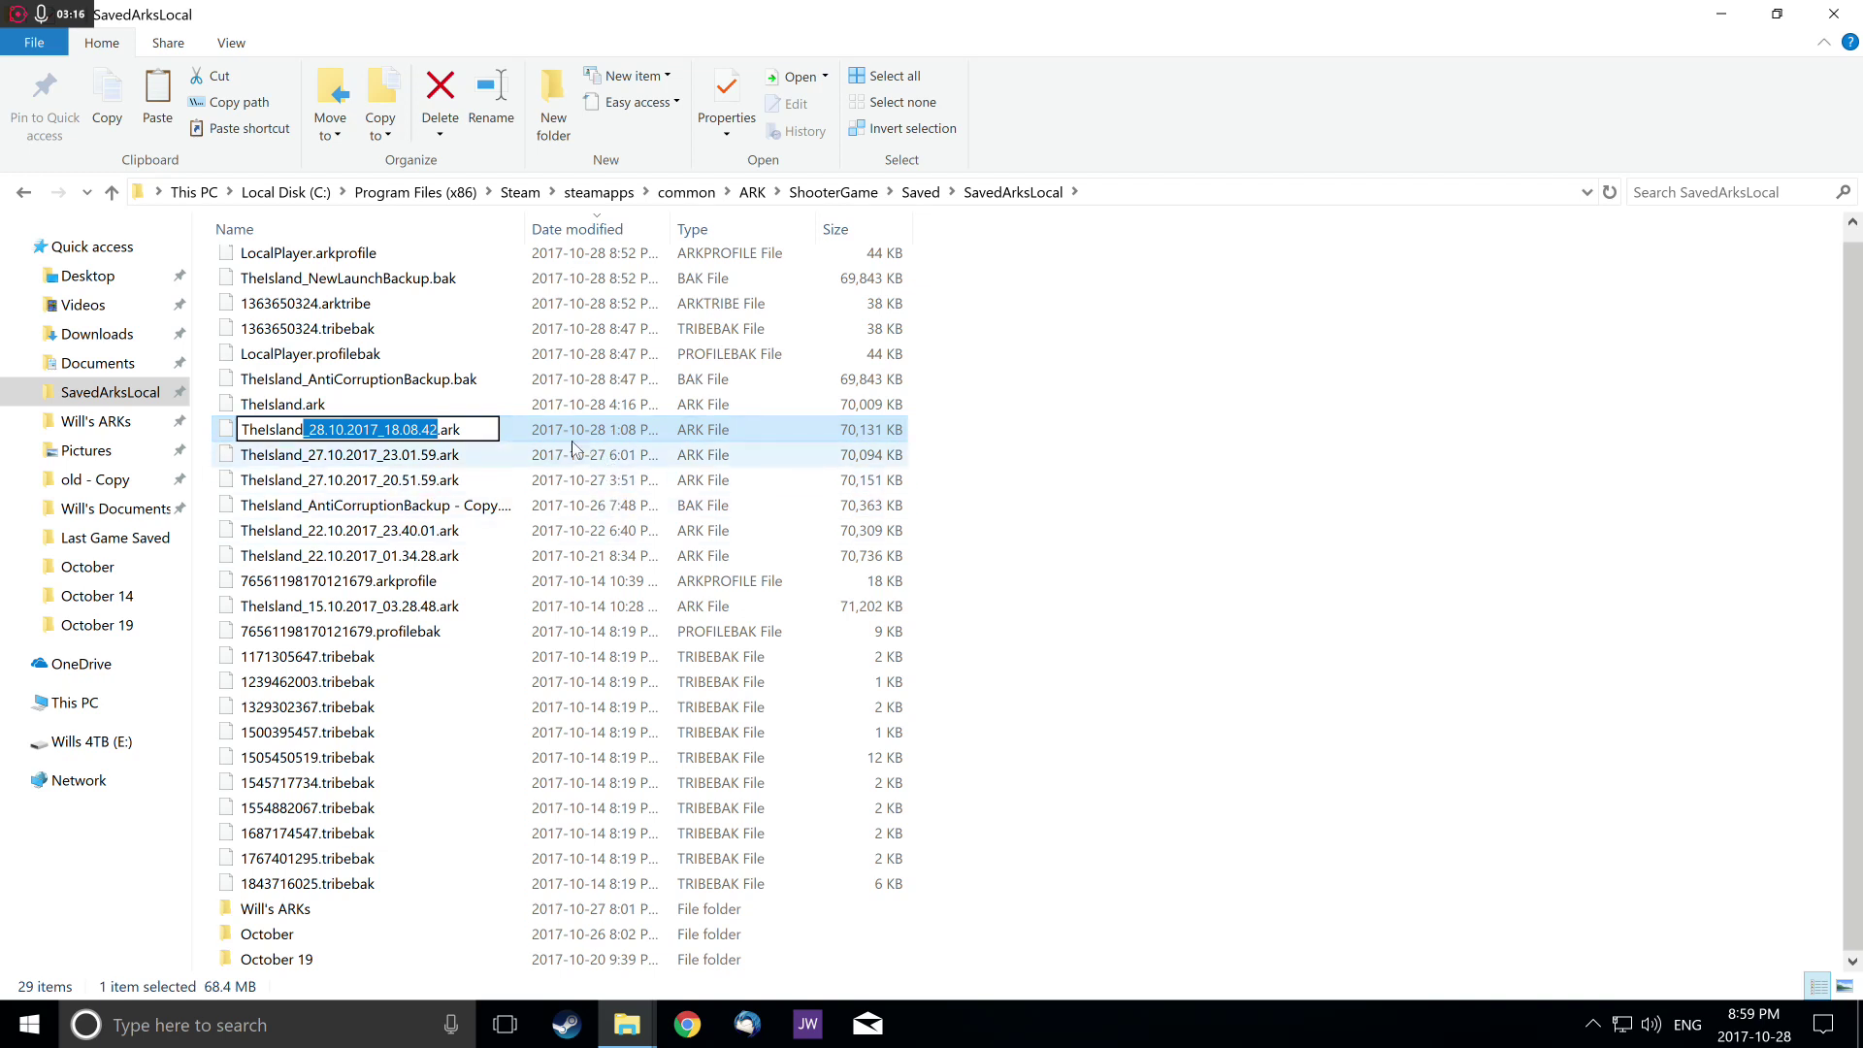
pyautogui.click(605, 377)
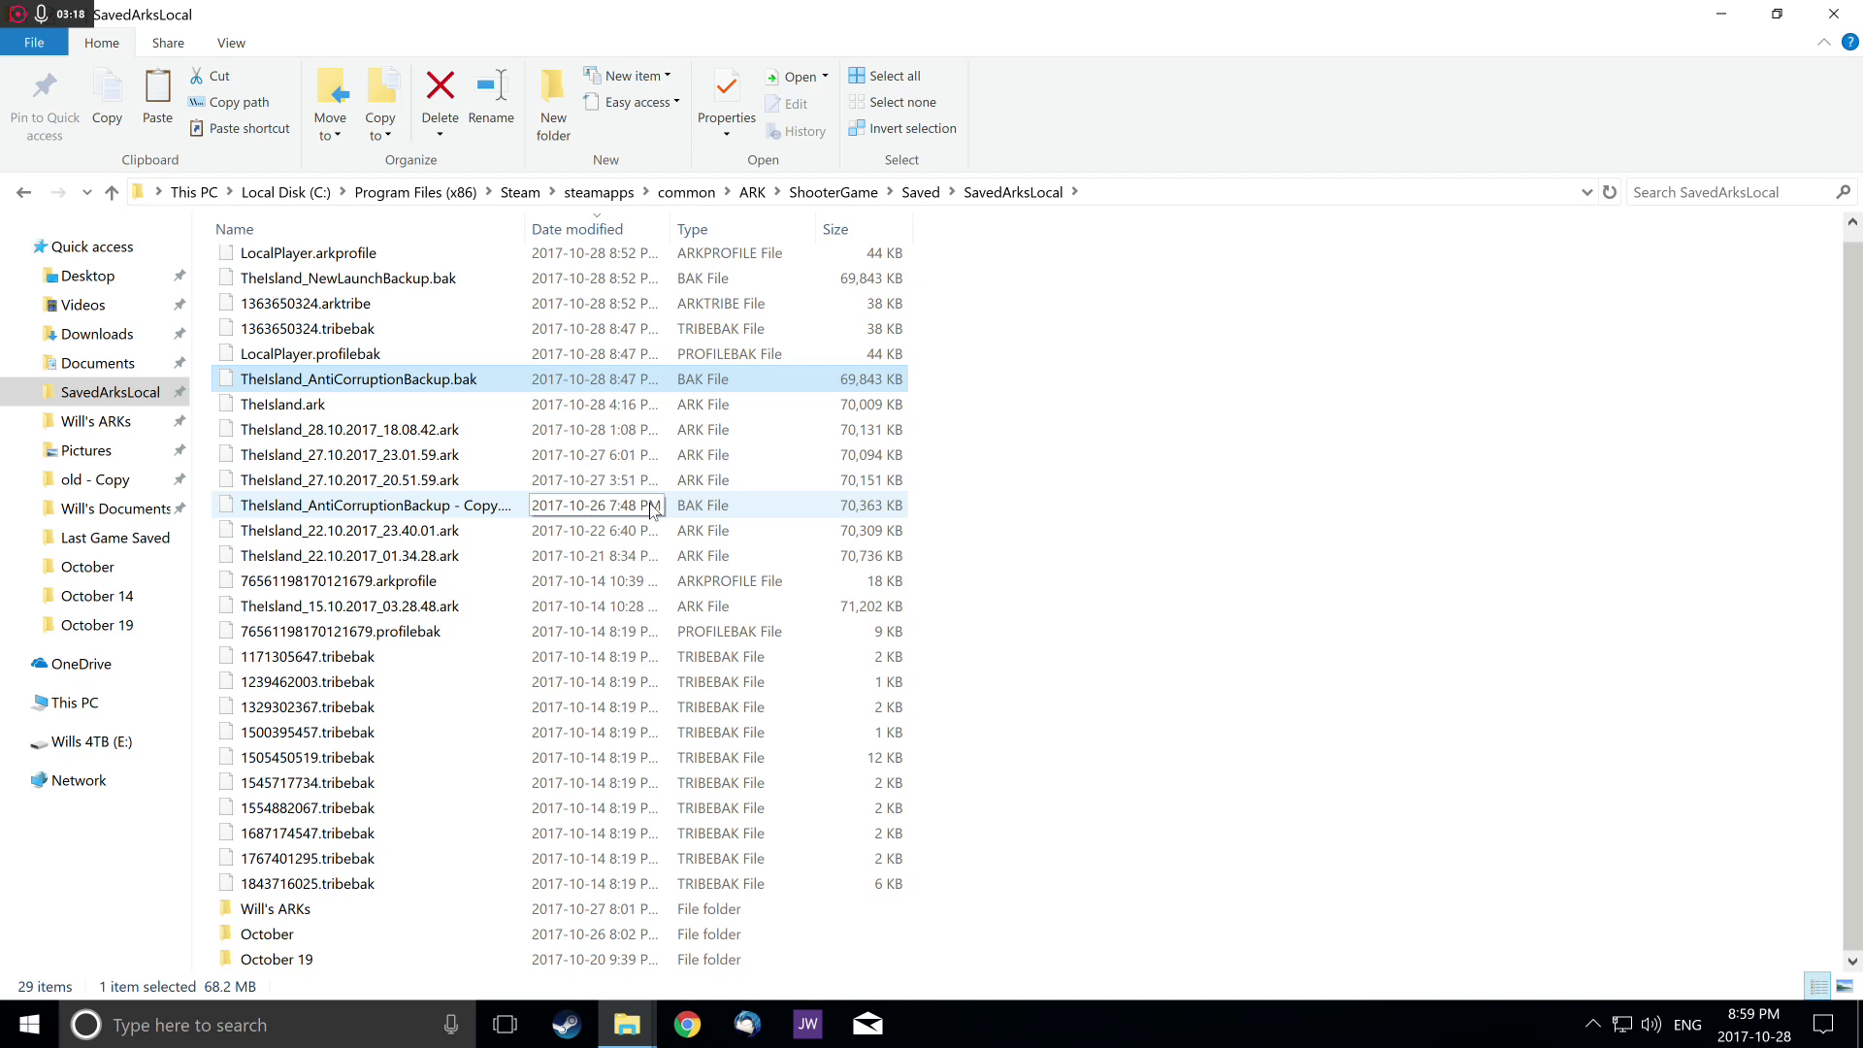